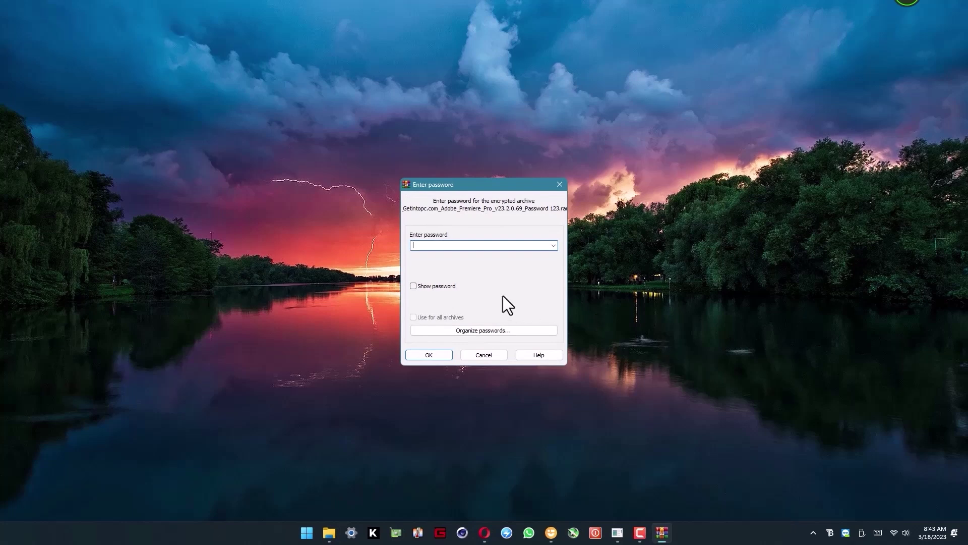
# Enter the archive password, verify it in plain text, and unlock the encrypted archive
pyautogui.write('1')
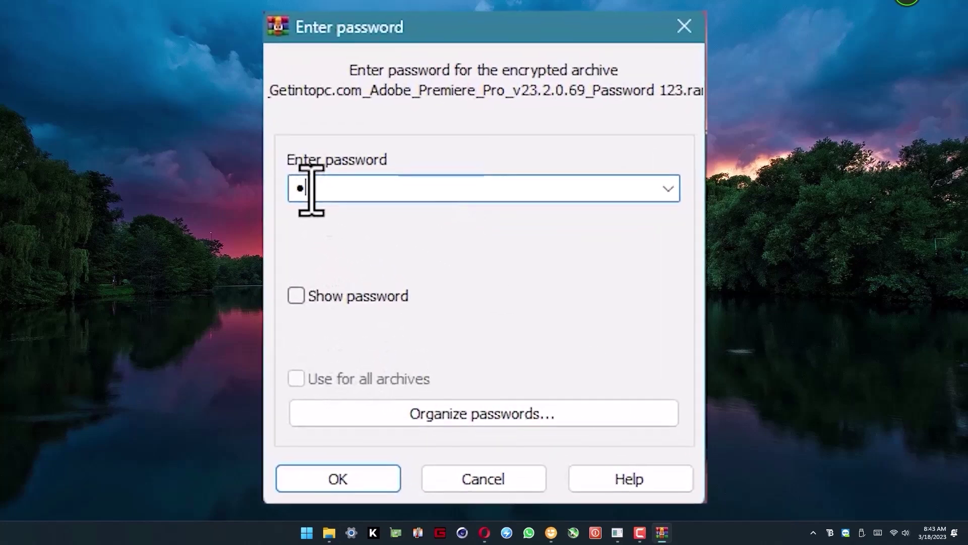
pyautogui.click(296, 296)
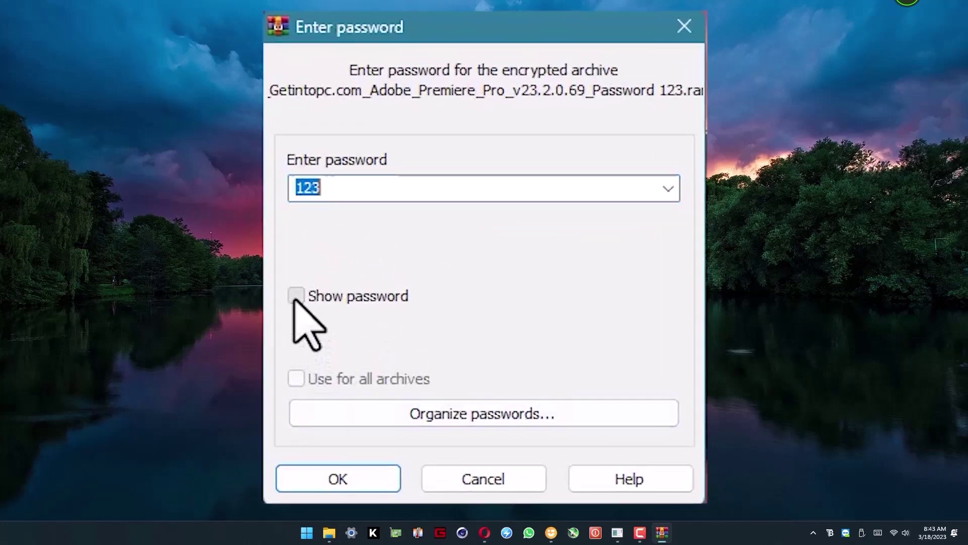
pyautogui.click(373, 194)
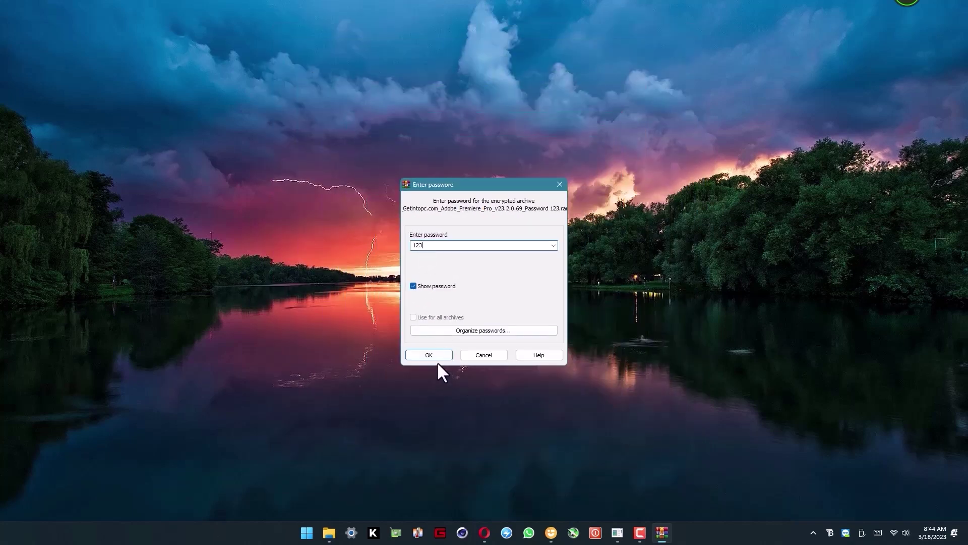
pyautogui.click(430, 355)
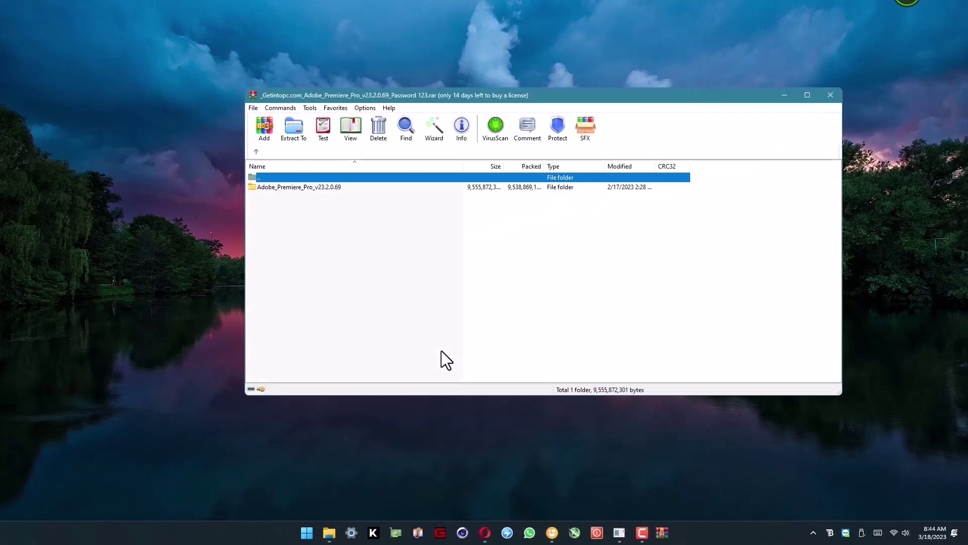
# Extract the Crack folder from Adobe_Premiere_Pro_v23.2.0.69 into Music, then launch Set-up.exe
pyautogui.doubleClick(286, 187)
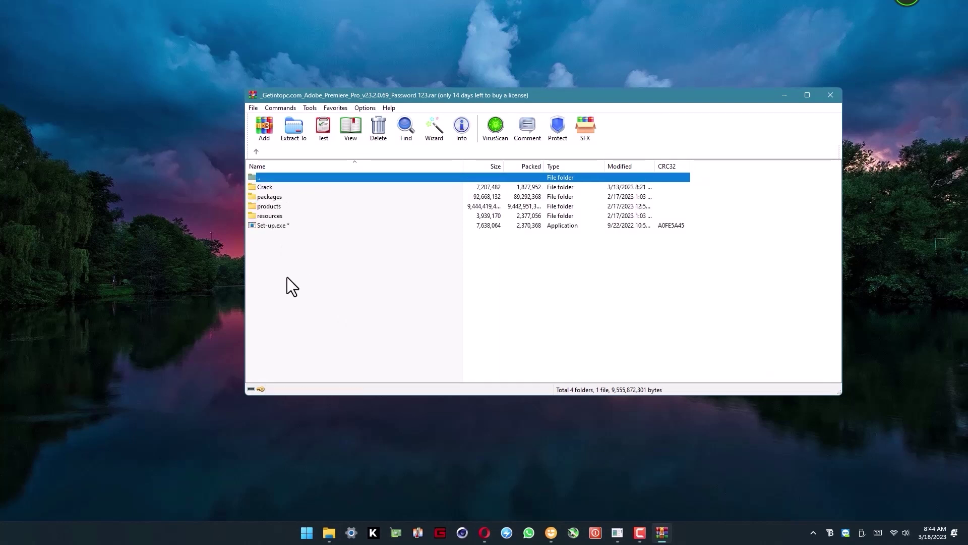
pyautogui.click(275, 252)
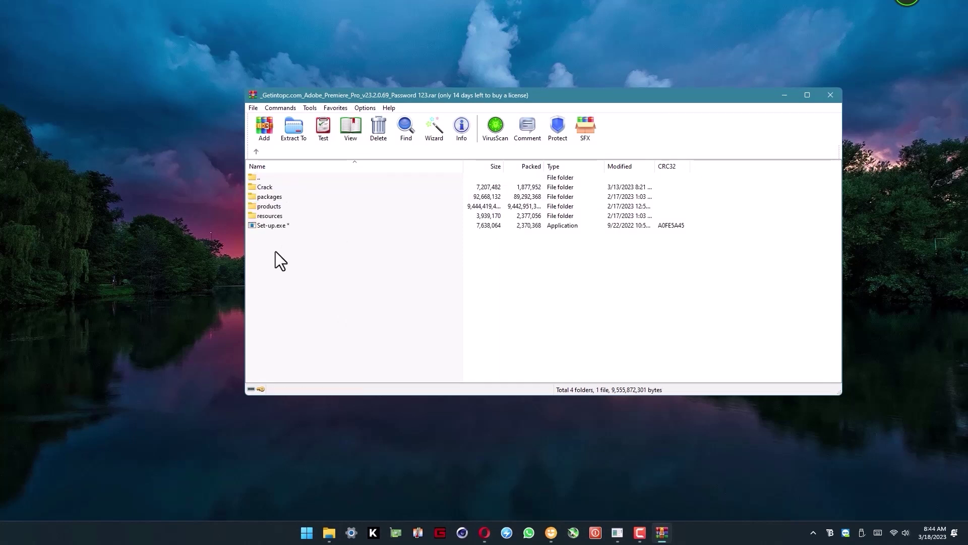
pyautogui.click(264, 188)
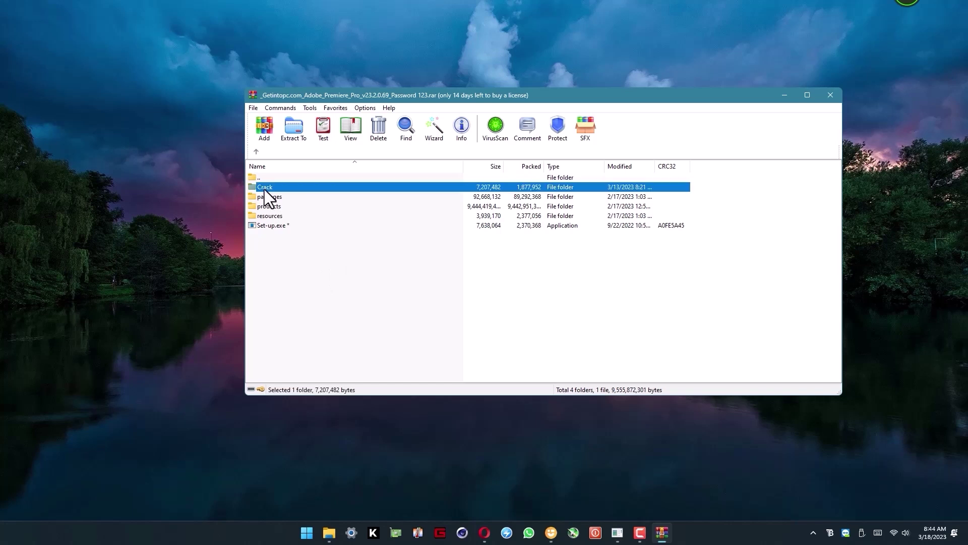
pyautogui.click(294, 135)
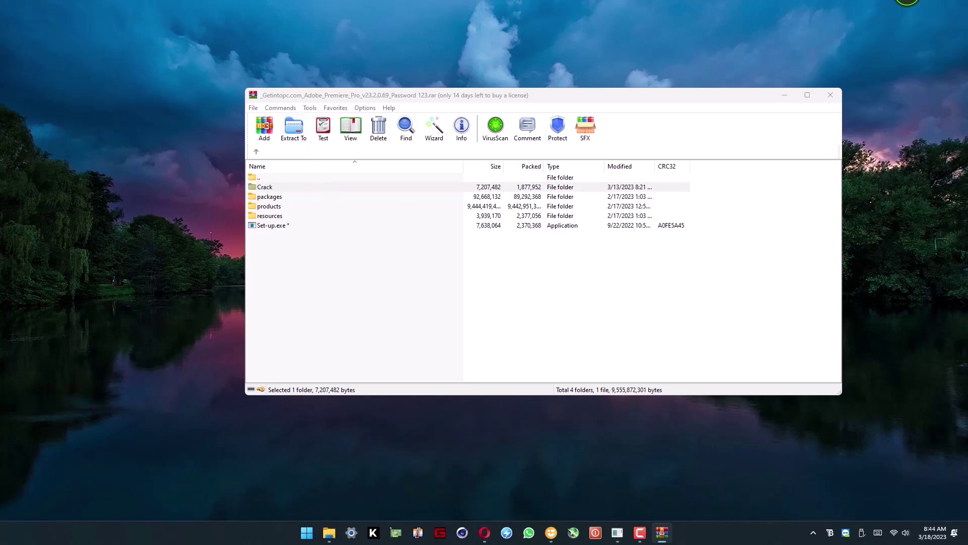
pyautogui.moveTo(713, 214); pyautogui.dragTo(471, 197)
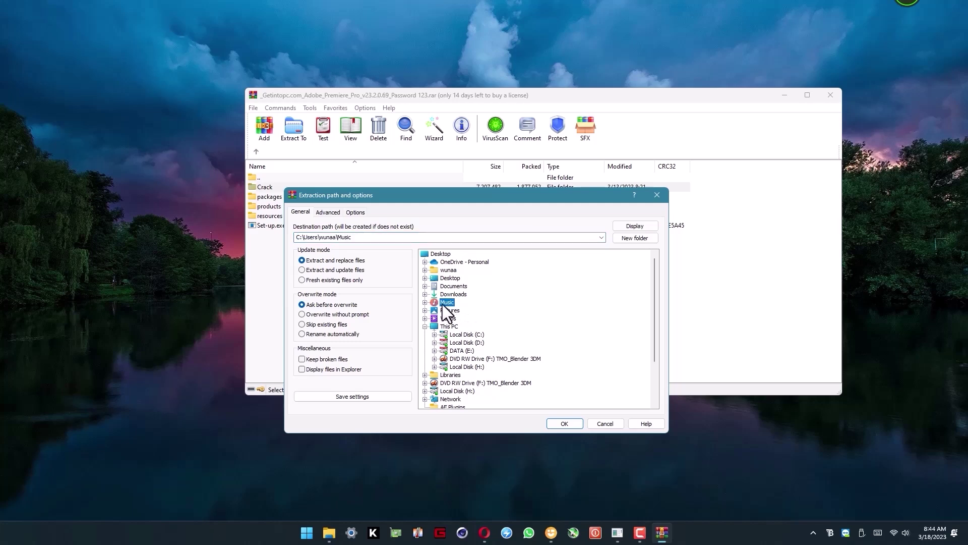
pyautogui.click(565, 423)
pyautogui.click(337, 264)
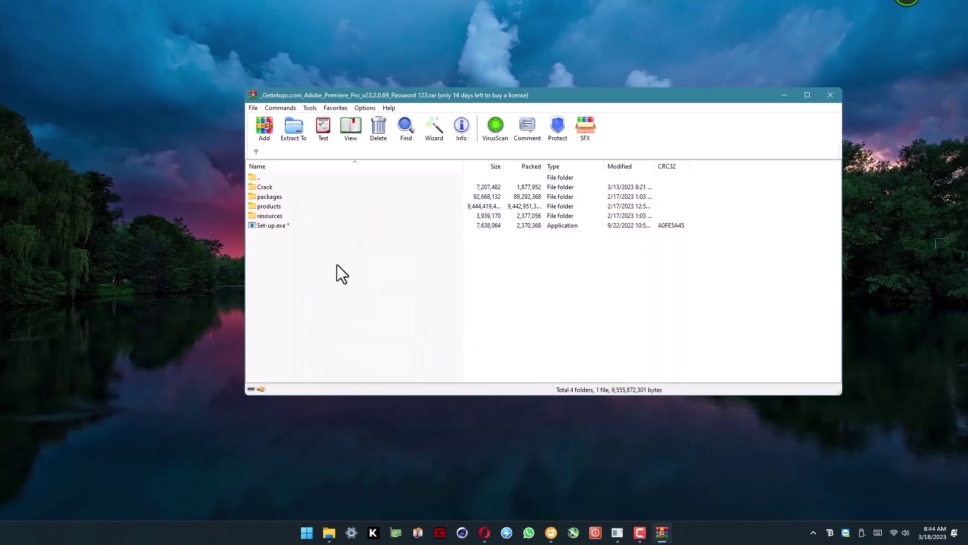
pyautogui.doubleClick(273, 228)
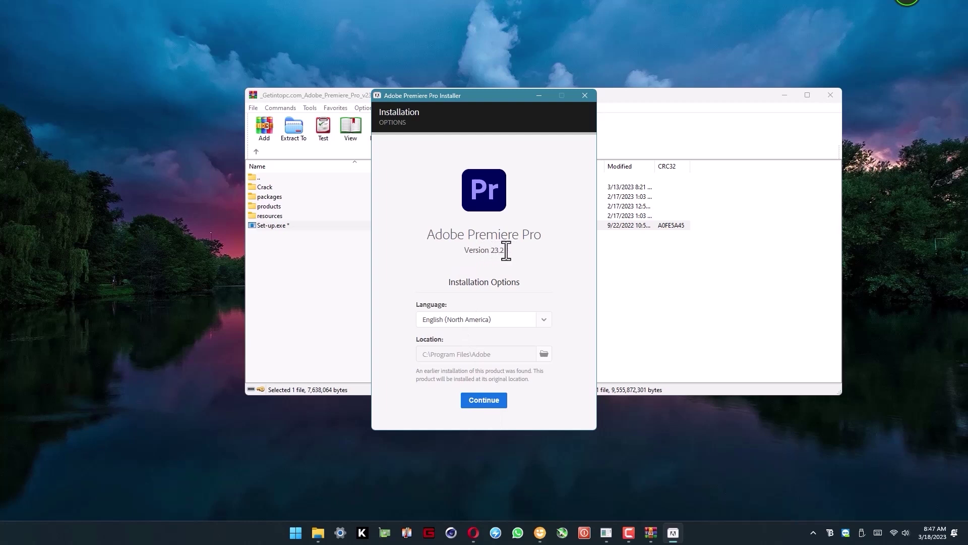
# Run the Premiere Pro installation to 100% and close the Install Complete dialog
pyautogui.click(483, 404)
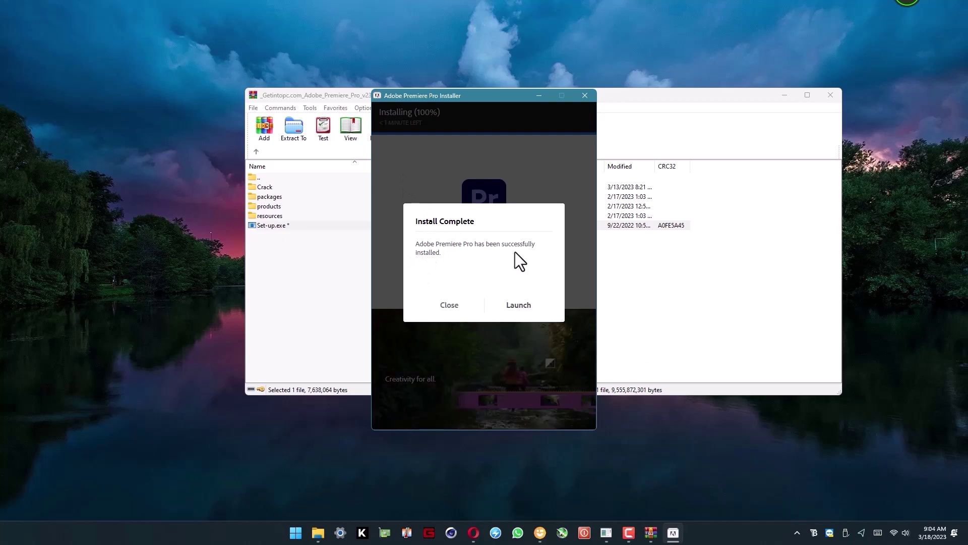
pyautogui.click(449, 306)
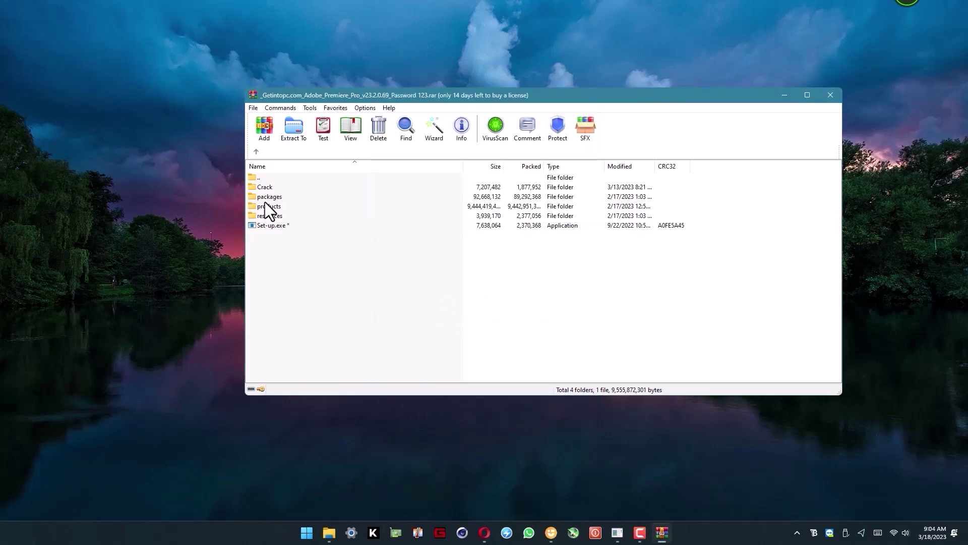
pyautogui.click(264, 188)
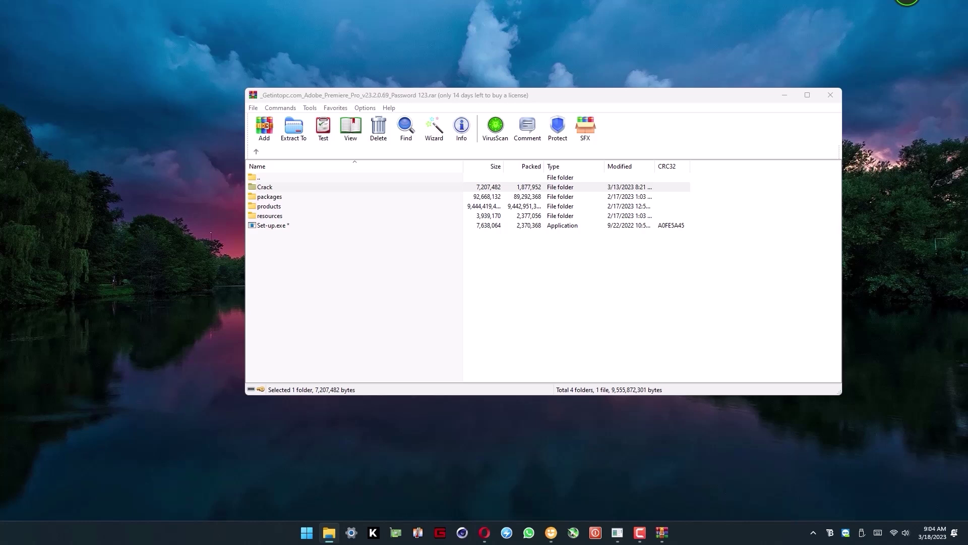
pyautogui.moveTo(967, 95); pyautogui.dragTo(466, 53)
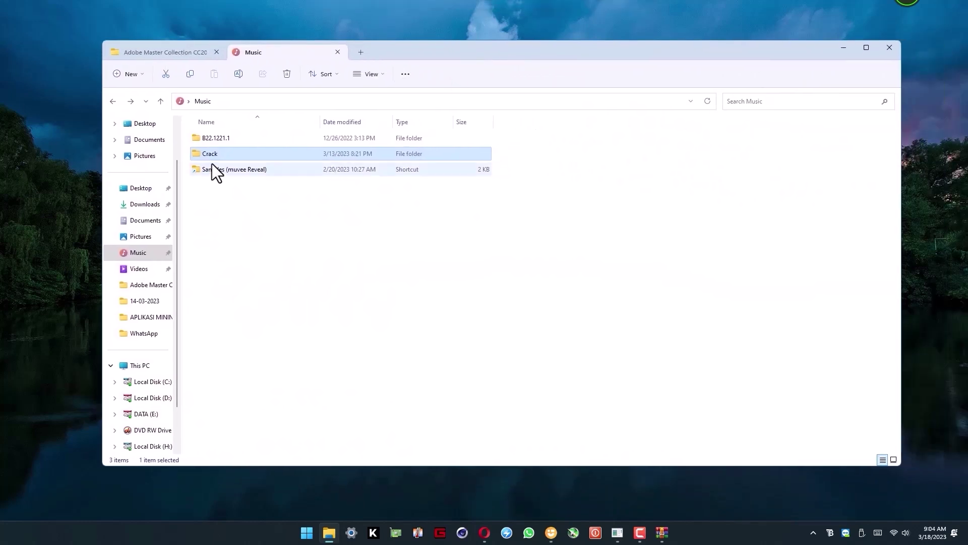
# Copy dvaappsupport.dll, Registration.dll and SweetPeaSupport.dll from the Crack folder, excluding Readme.txt
pyautogui.click(236, 275)
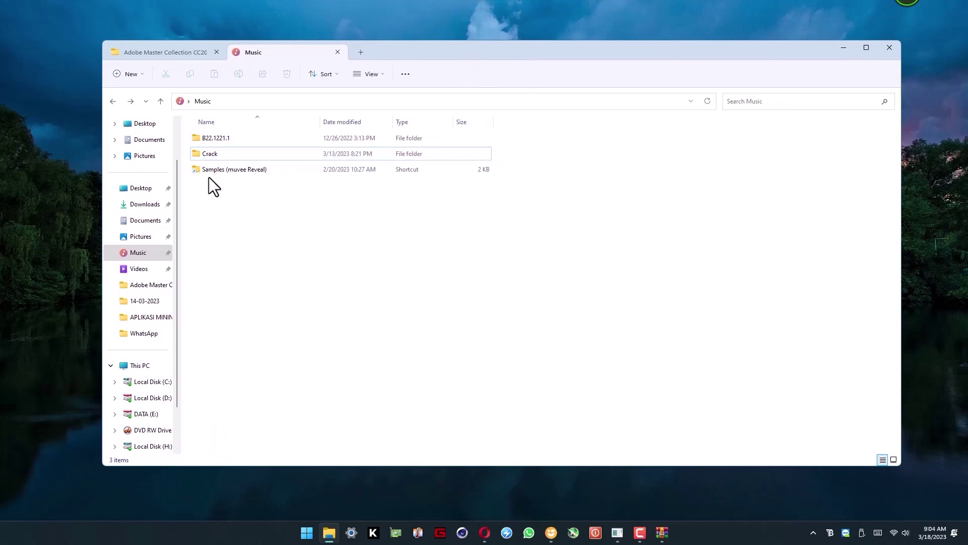
pyautogui.doubleClick(208, 157)
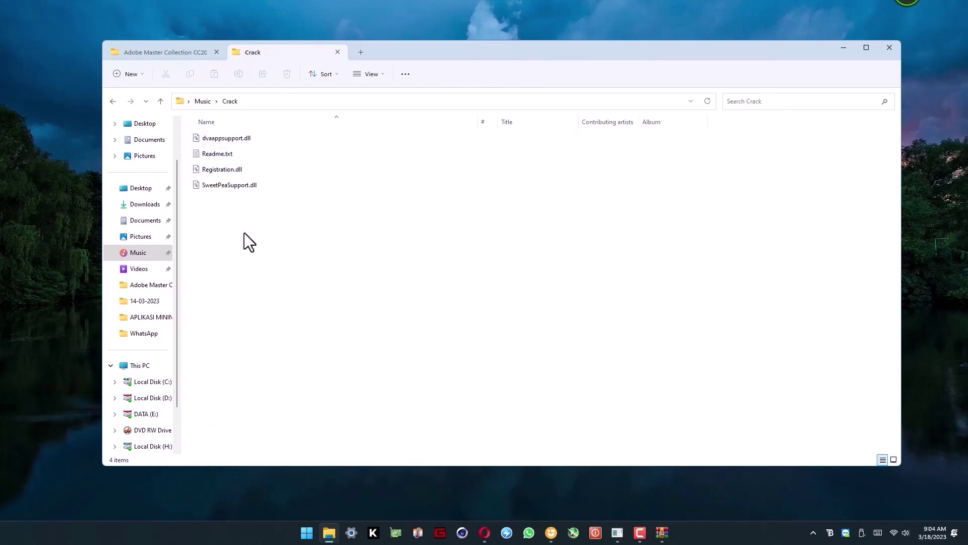
pyautogui.moveTo(244, 242); pyautogui.dragTo(226, 144)
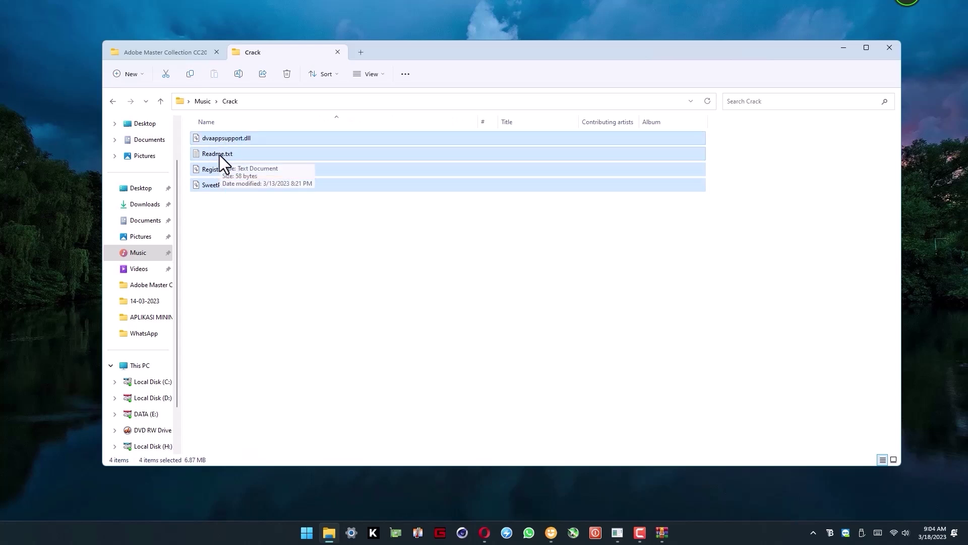
pyautogui.keyDown('ctrl'); pyautogui.click(219, 155); pyautogui.keyUp('ctrl')
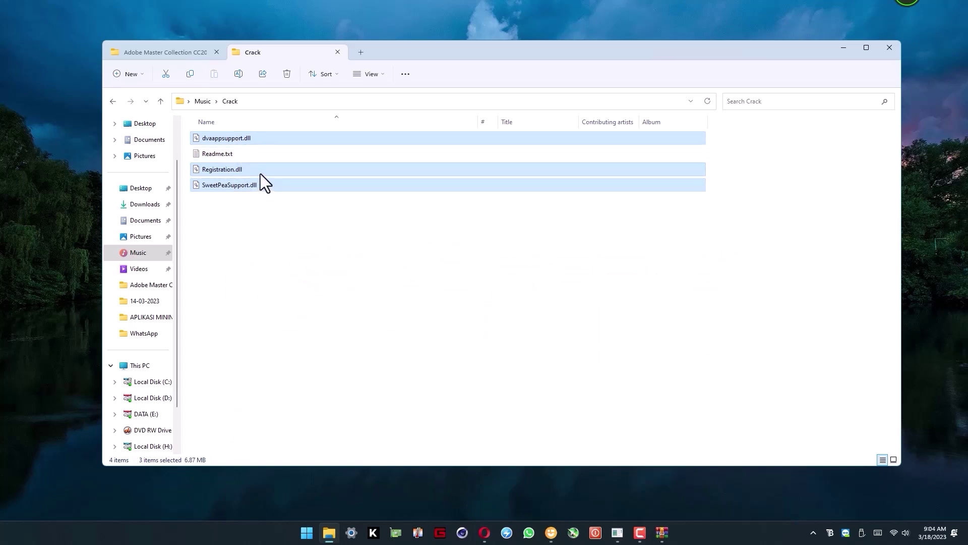
pyautogui.rightClick(260, 174)
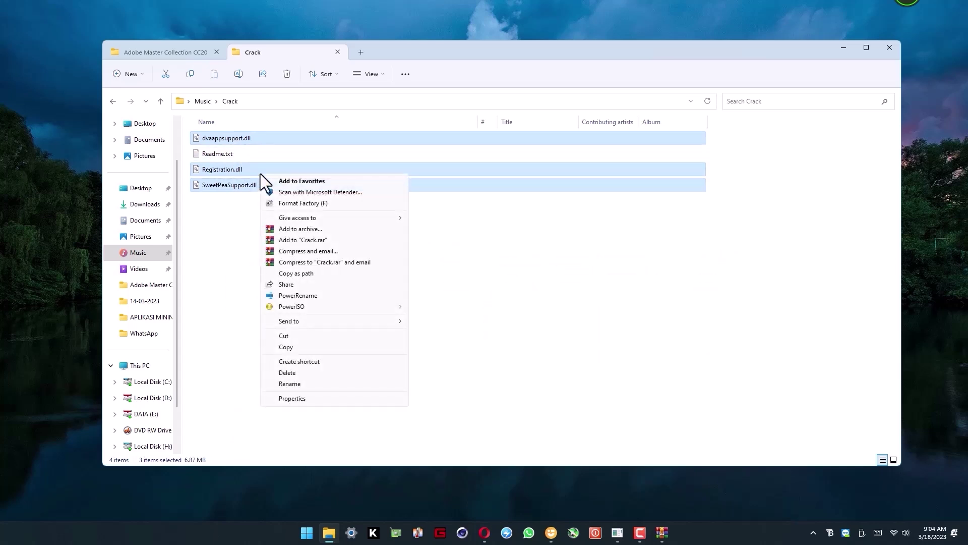
pyautogui.click(289, 348)
pyautogui.click(326, 313)
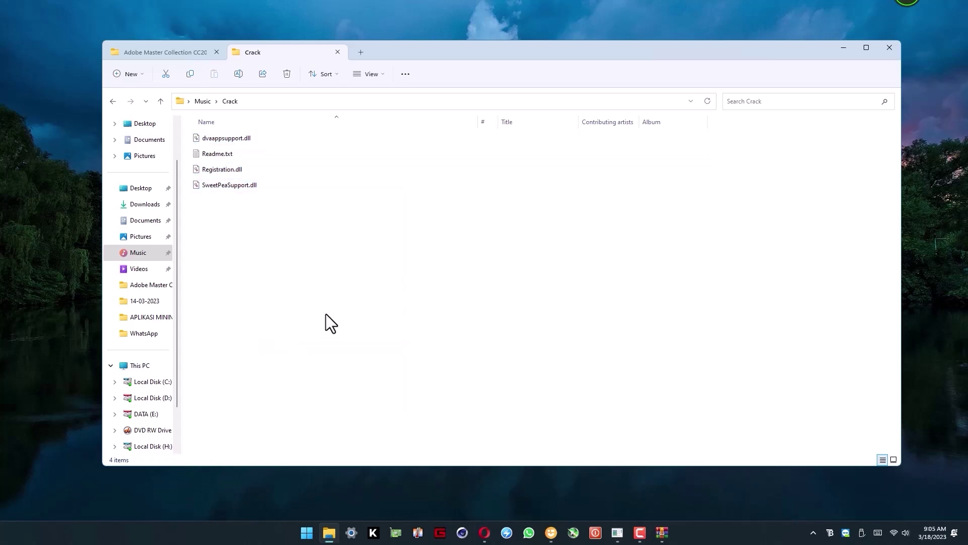
# Search Start for 'adobe premiere' and open the Adobe Premiere Pro 2023 shortcut's file location
pyautogui.click(306, 534)
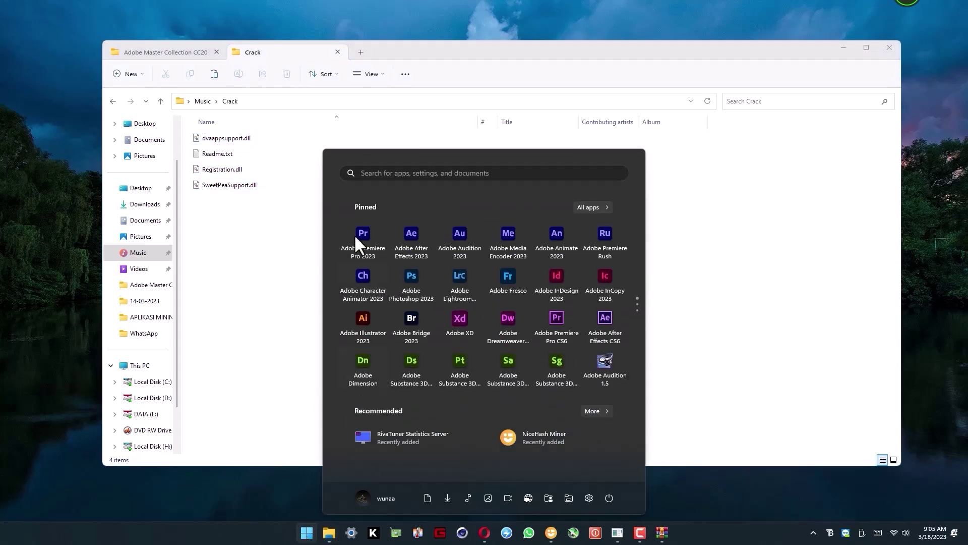
pyautogui.click(363, 174)
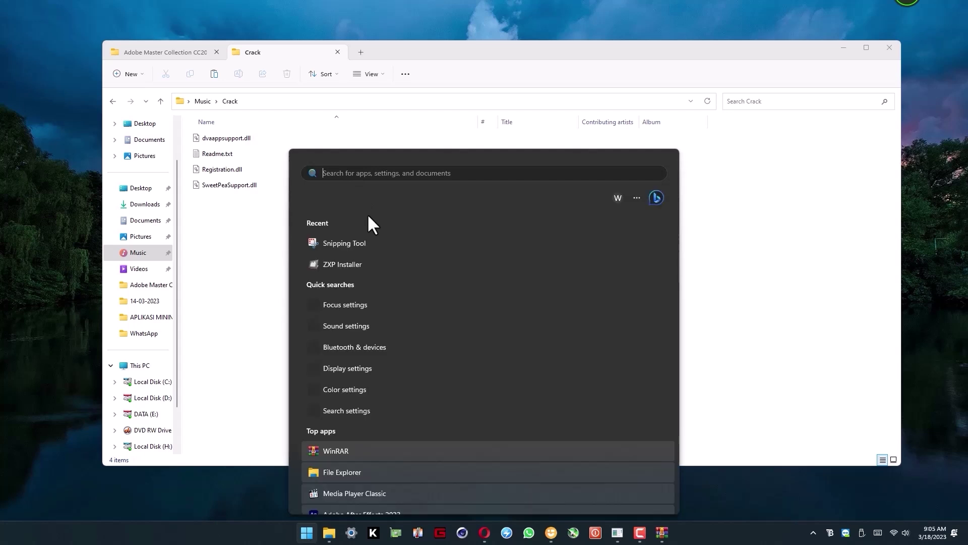
pyautogui.write('adobe')
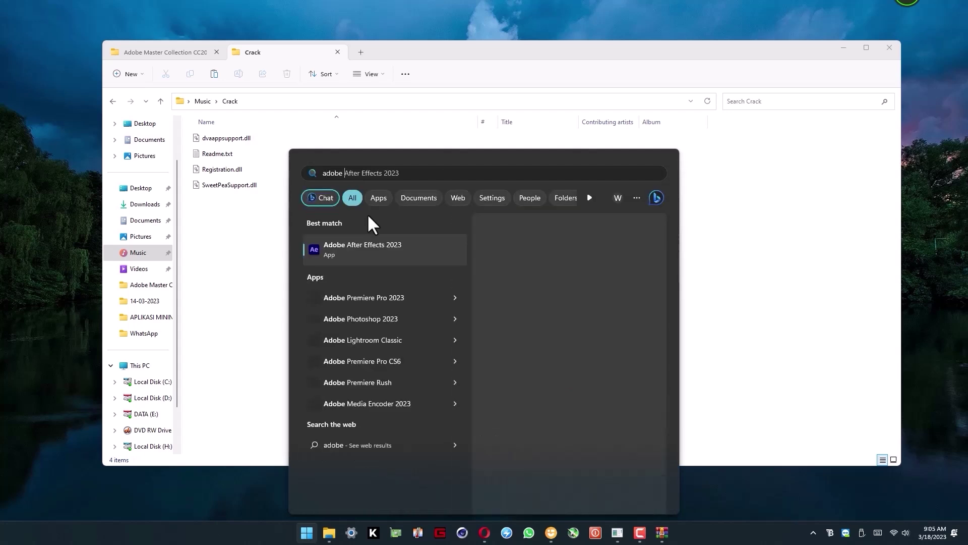
pyautogui.write(' premiere')
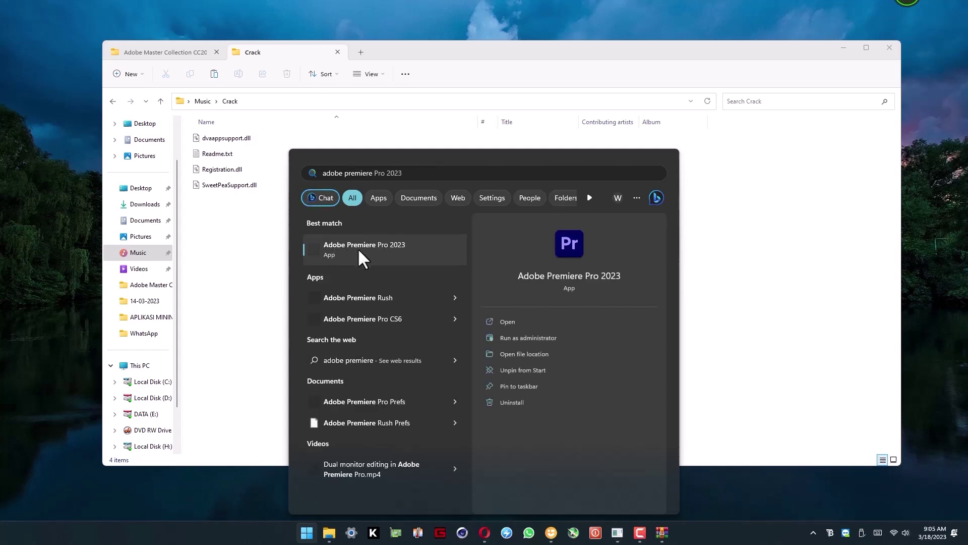
pyautogui.rightClick(572, 277)
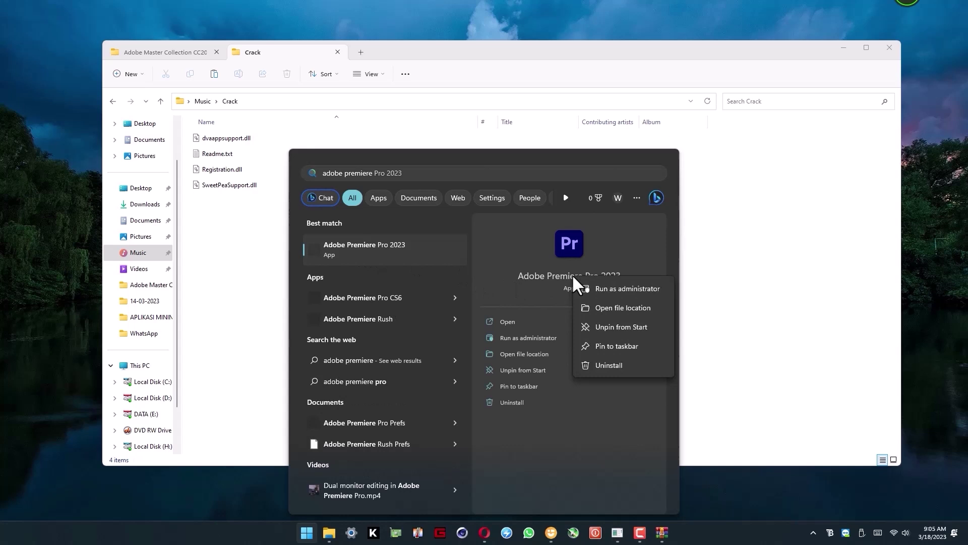
pyautogui.click(614, 308)
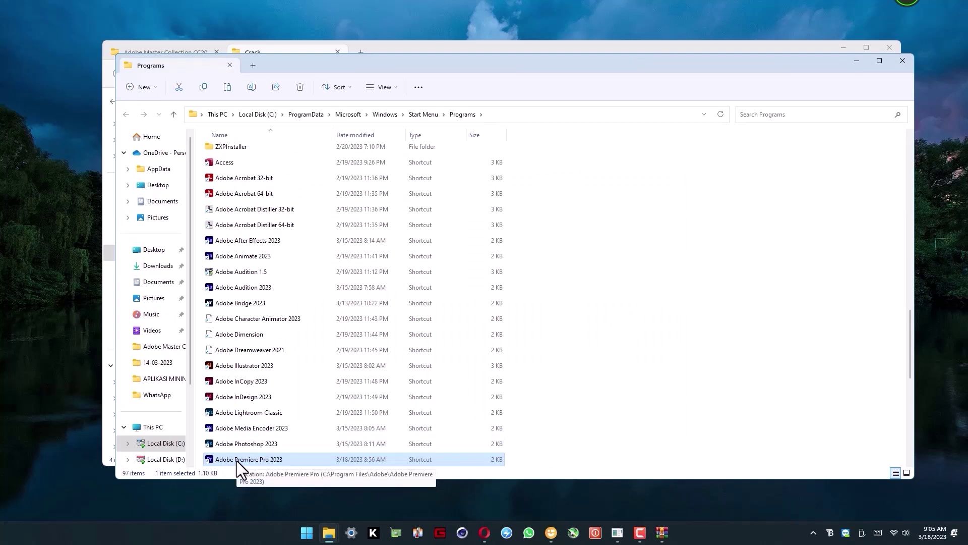
# Go from the shortcut to the Adobe Premiere Pro 2023 installation folder
pyautogui.rightClick(258, 459)
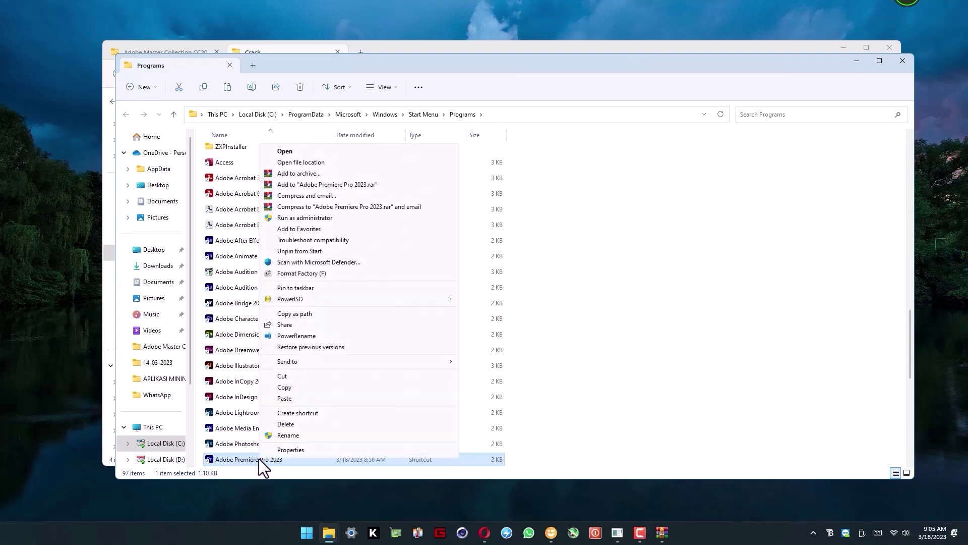
pyautogui.click(291, 162)
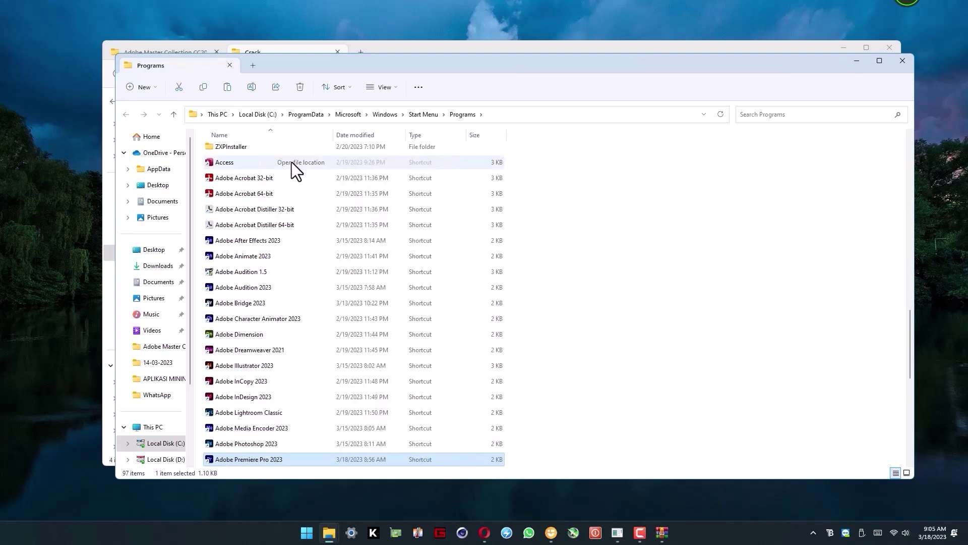
pyautogui.click(591, 280)
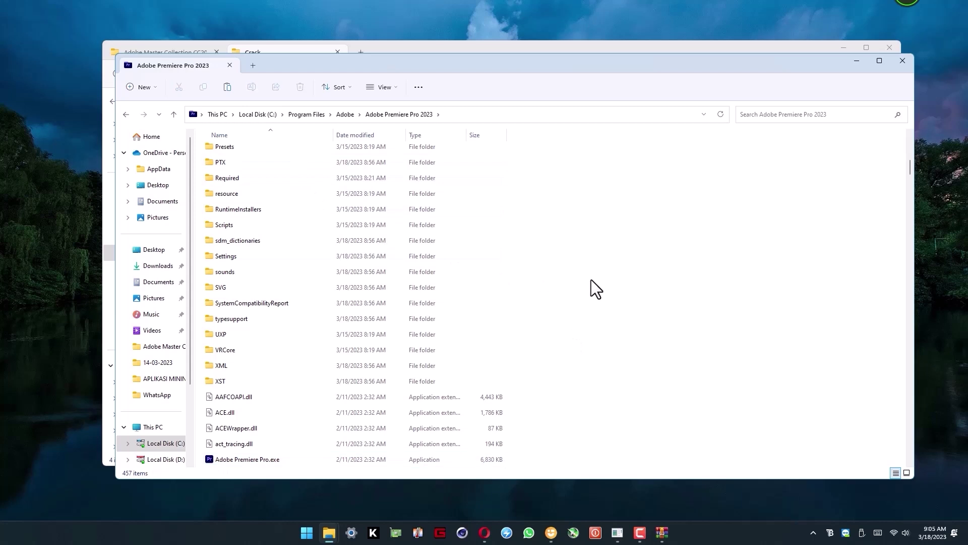
# Paste the three Crack DLLs there, replacing the originals with administrator permission
pyautogui.rightClick(576, 235)
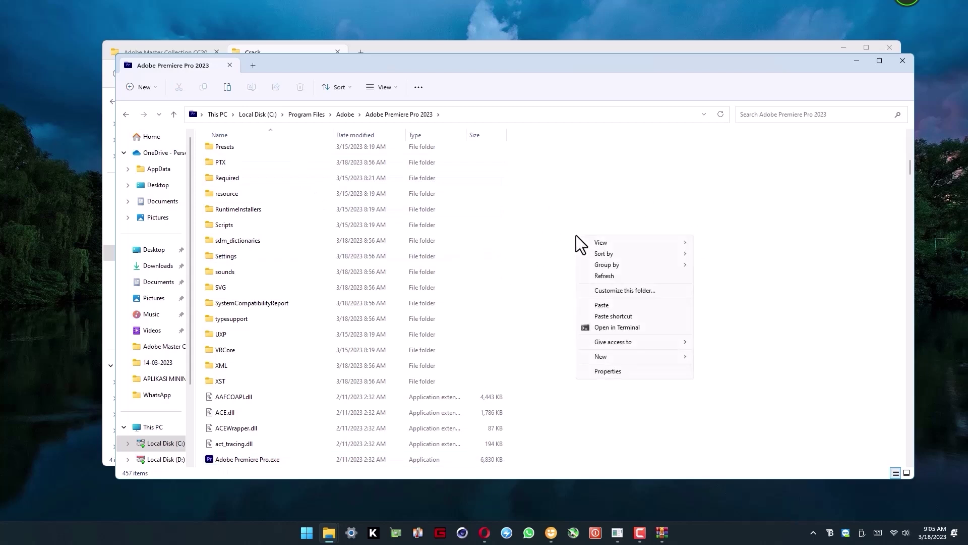
pyautogui.click(616, 307)
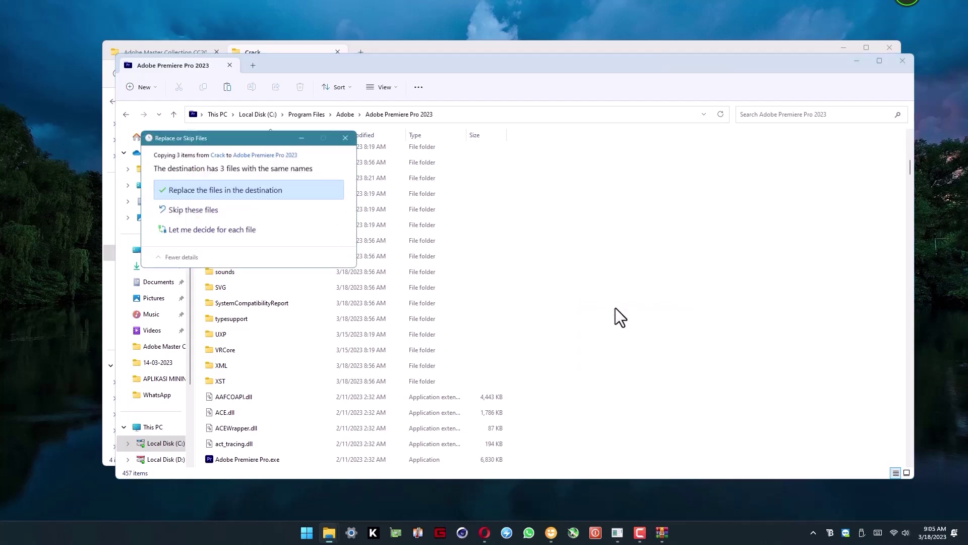
pyautogui.click(220, 184)
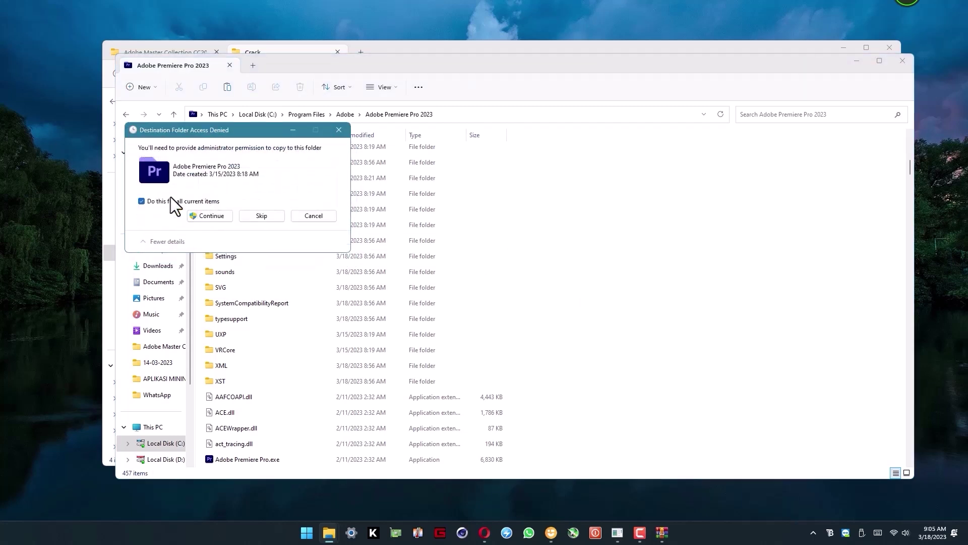
pyautogui.click(211, 216)
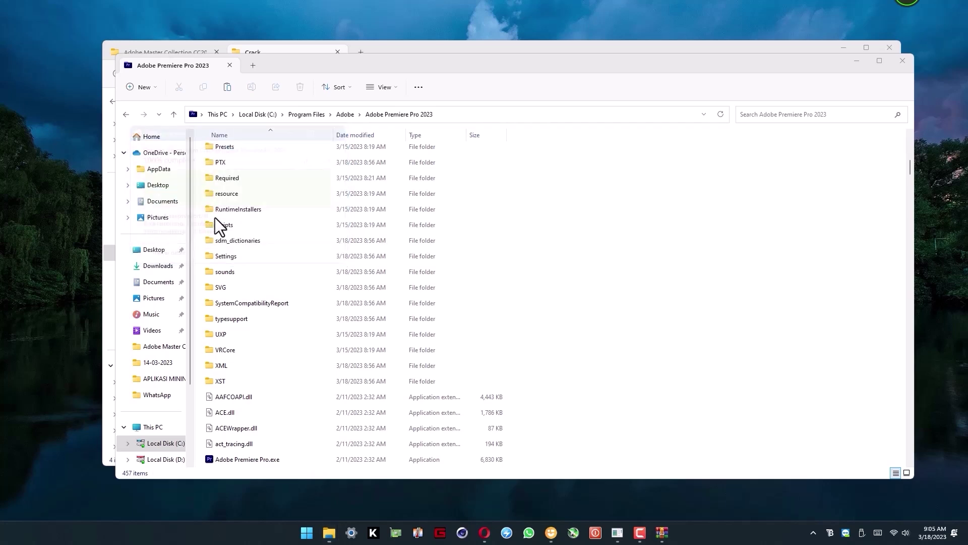
pyautogui.click(588, 255)
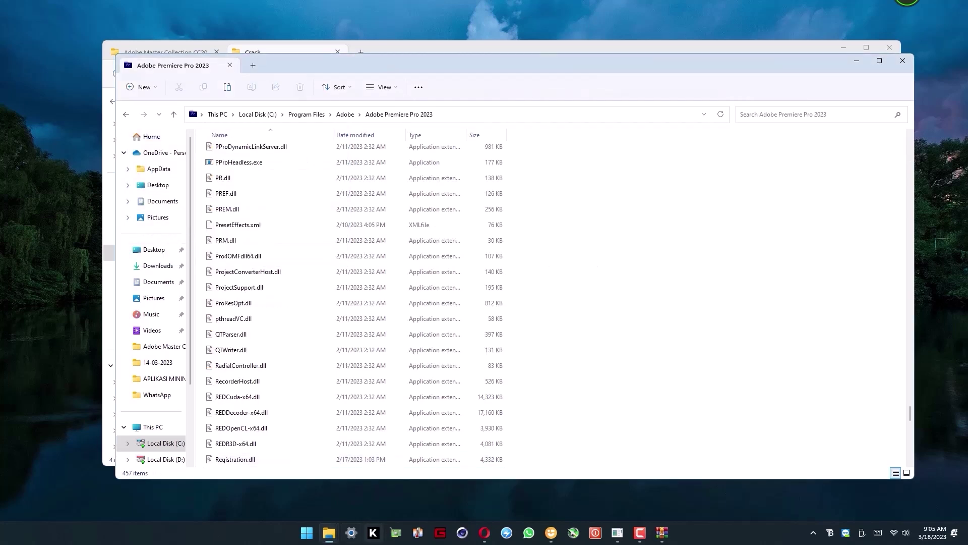
pyautogui.click(306, 532)
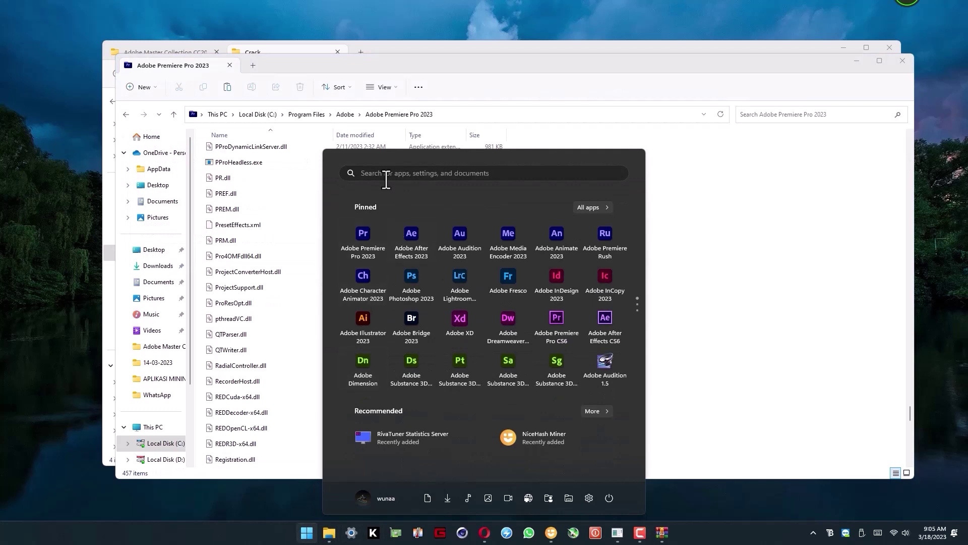
# Search Start for 'adobe premiere' and launch Adobe Premiere Pro 2023
pyautogui.click(386, 174)
pyautogui.write('adobe ')
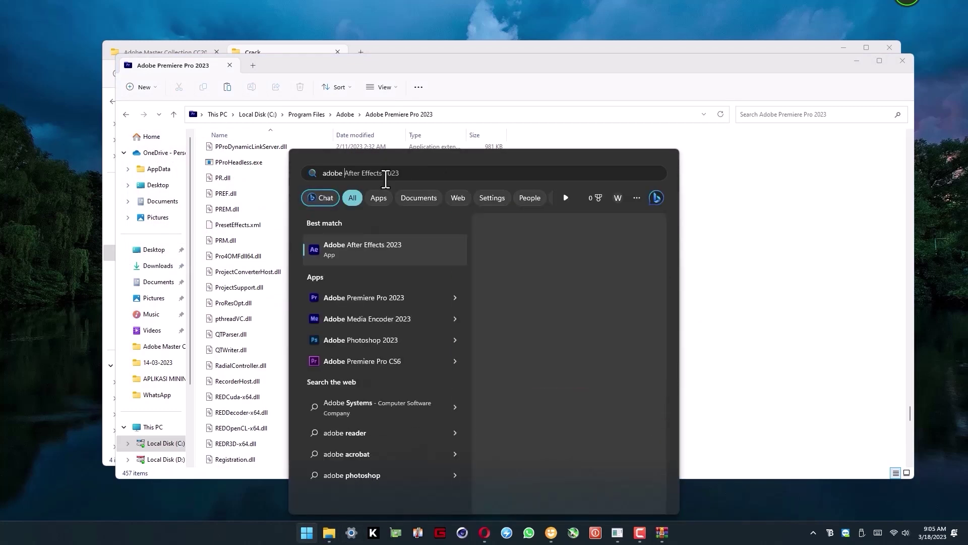
pyautogui.write('premiere')
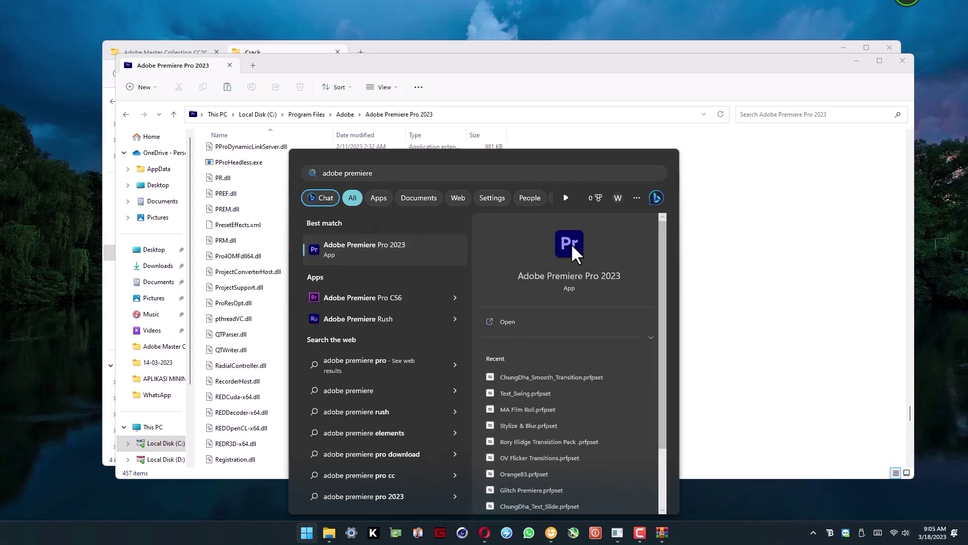
pyautogui.click(571, 274)
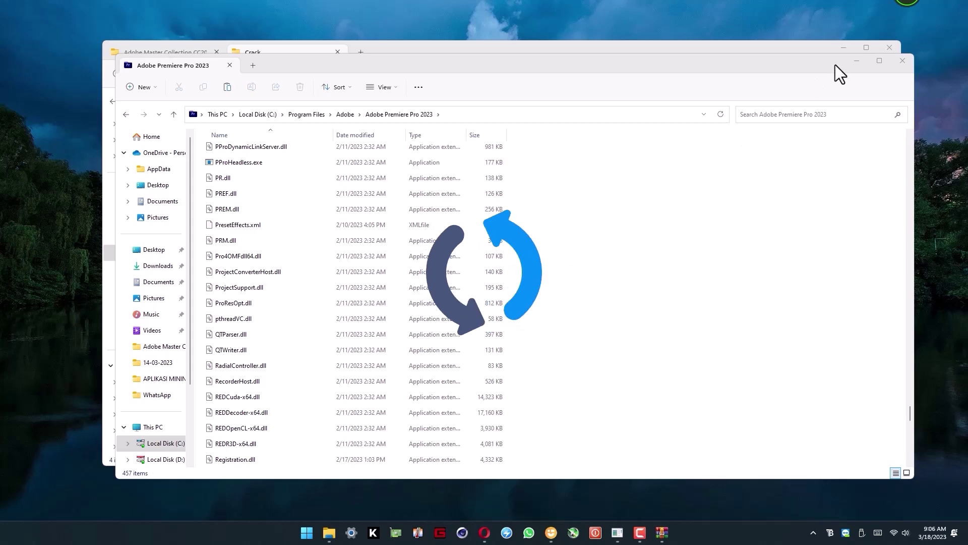
# Minimize the Premiere program folder, Crack folder and WinRAR archive windows
pyautogui.click(856, 61)
pyautogui.click(843, 49)
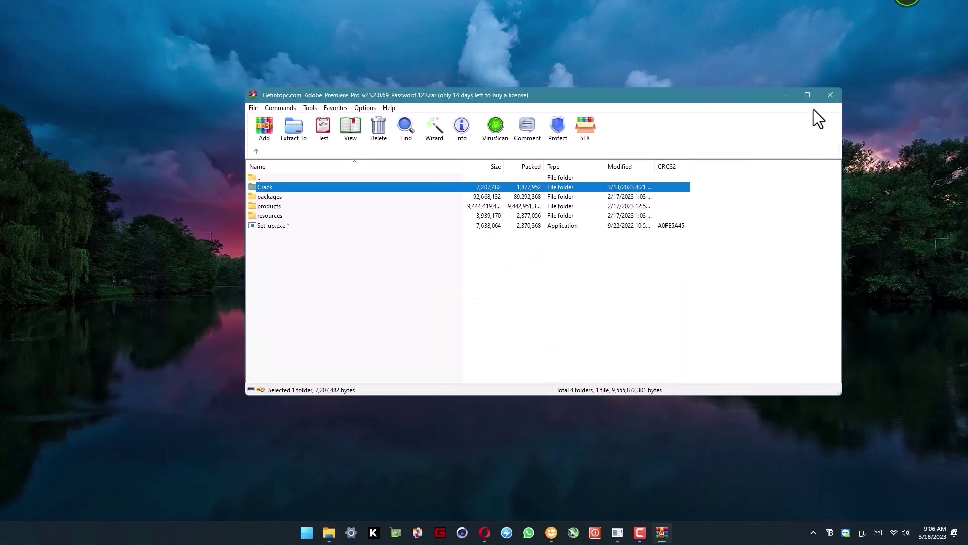
pyautogui.click(785, 96)
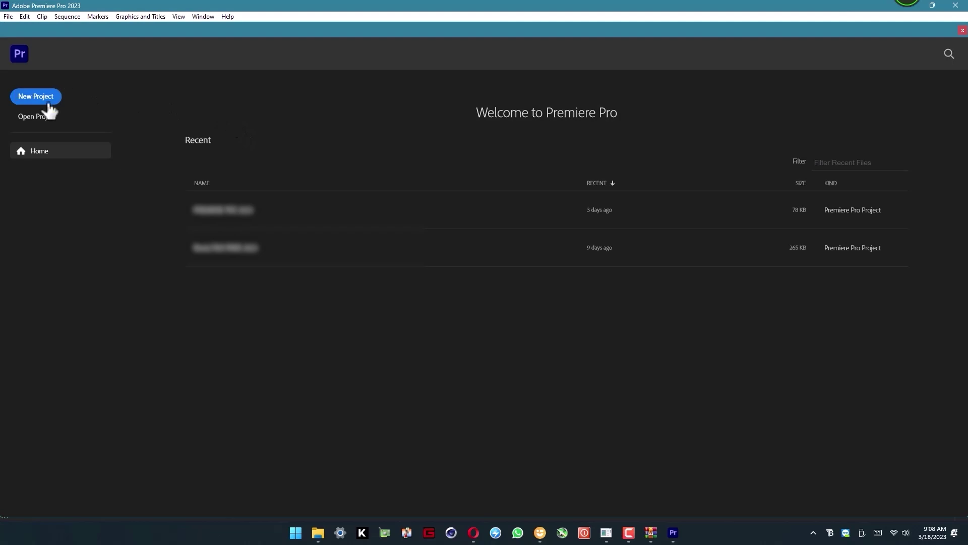
# Start a new project and rename it from 'Untitled' to 'premiere pro'
pyautogui.click(32, 97)
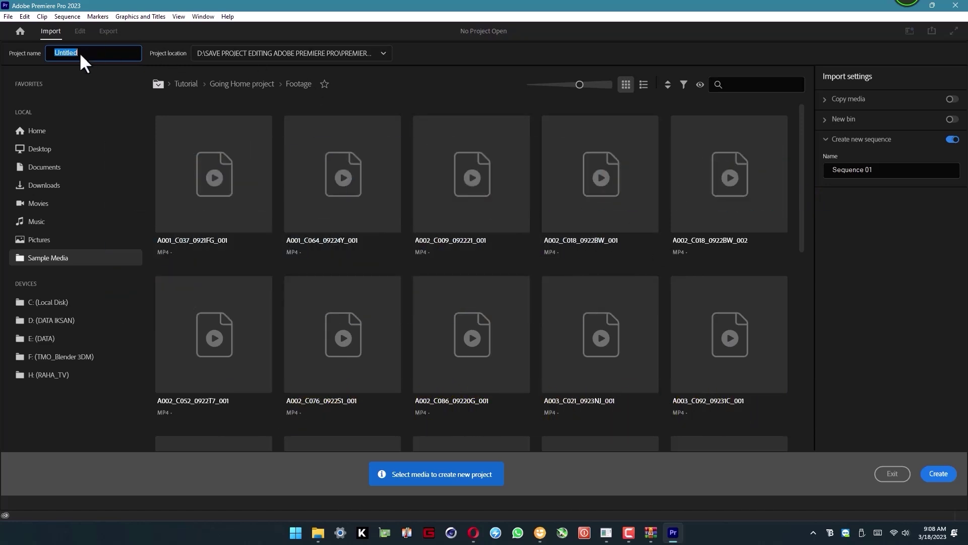
pyautogui.moveTo(80, 52); pyautogui.dragTo(48, 48)
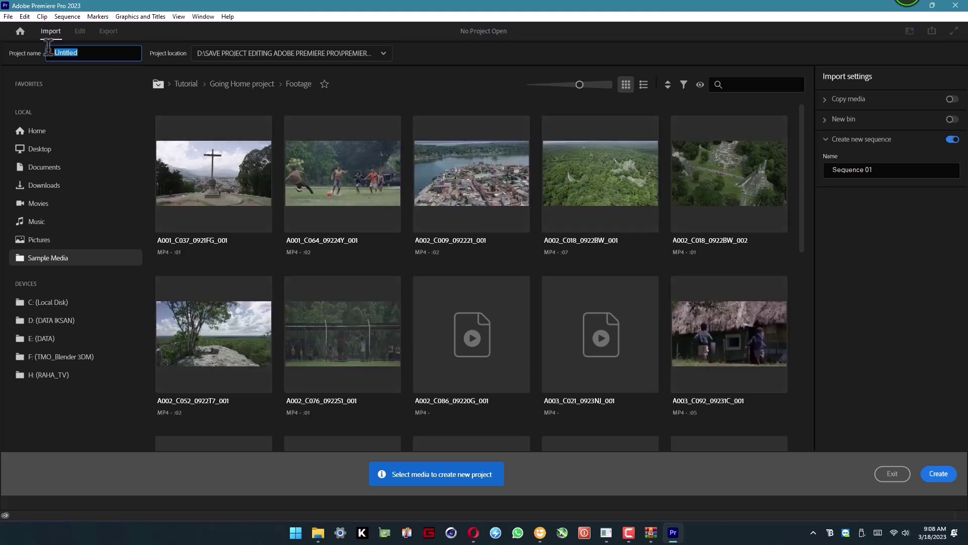
pyautogui.write('premiere pro')
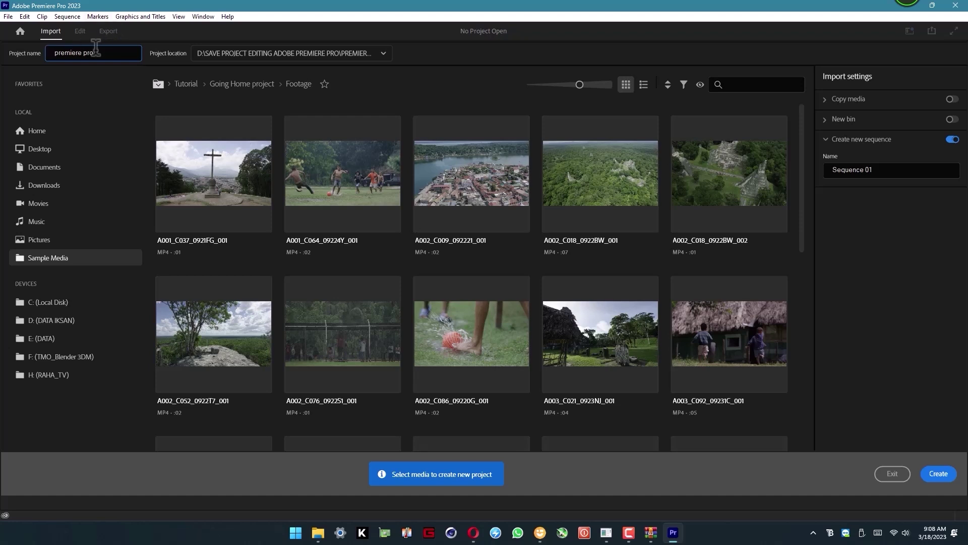
pyautogui.moveTo(99, 52); pyautogui.dragTo(44, 49)
# Choose E:\SAVE PROJECT EDITING\ADOBE PREMIERE PRO as the project location
pyautogui.click(386, 56)
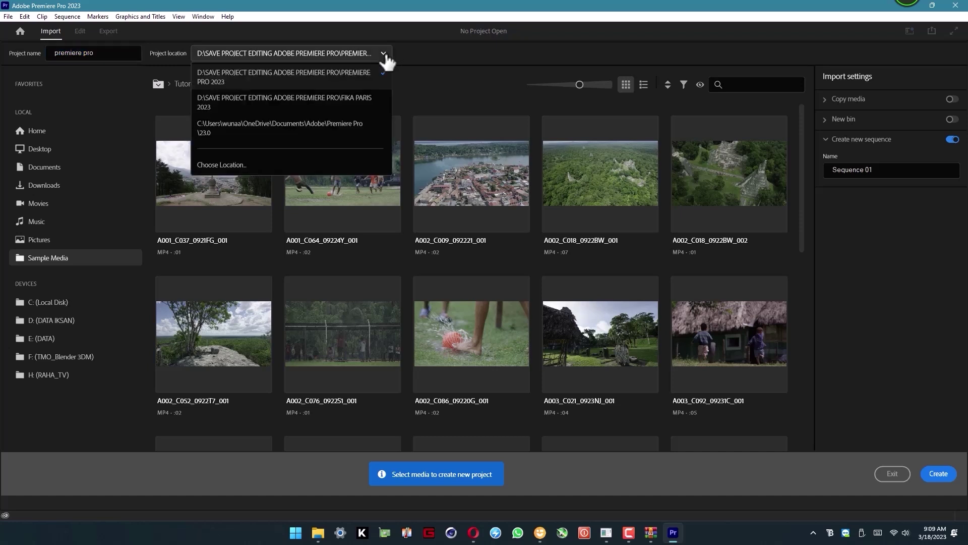
pyautogui.click(231, 171)
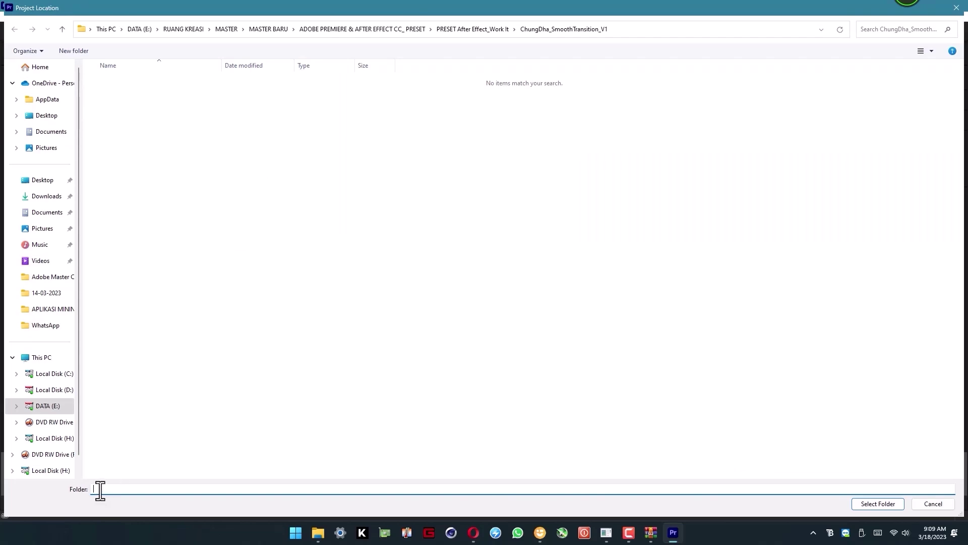
pyautogui.click(53, 413)
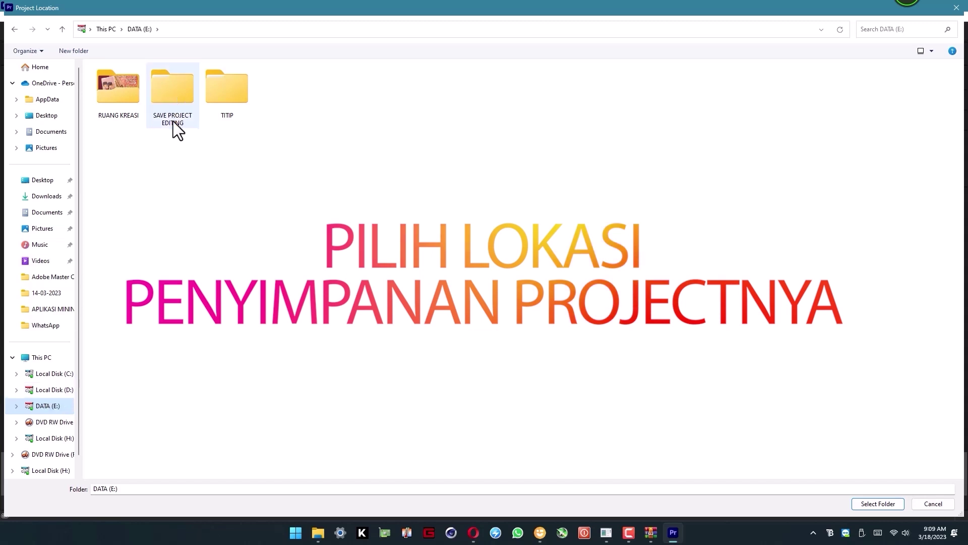
pyautogui.doubleClick(174, 95)
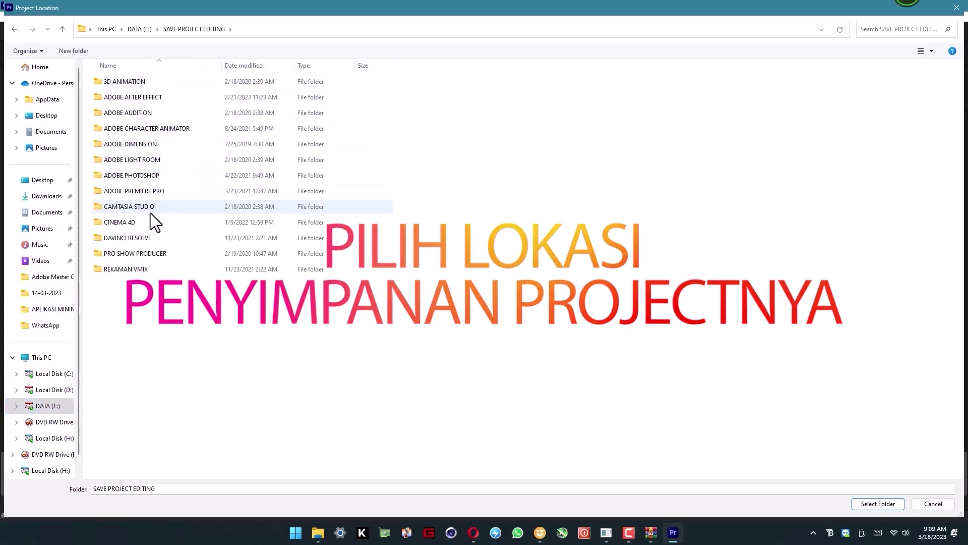
pyautogui.doubleClick(147, 191)
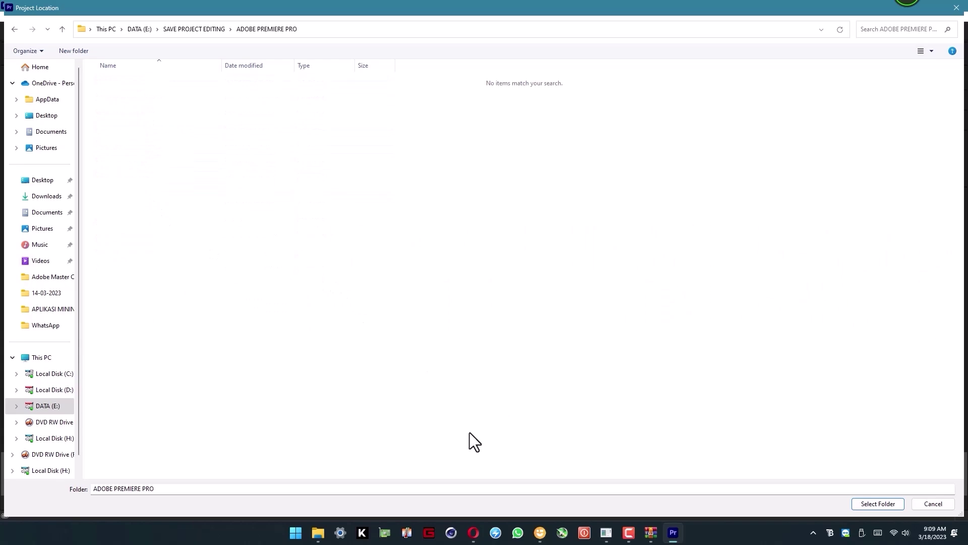
pyautogui.click(877, 504)
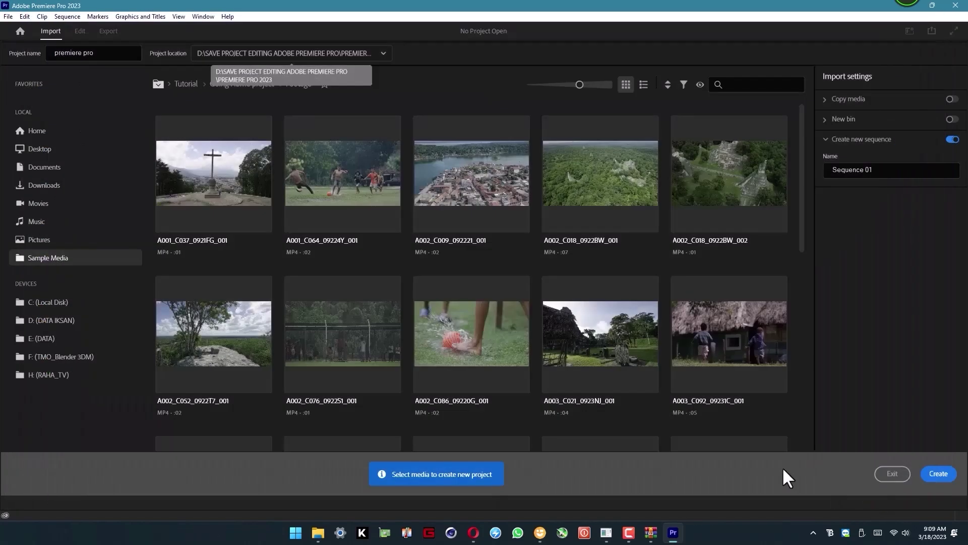
# Create the new project and browse the Premium Builder poster categories, ending in Sales
pyautogui.click(938, 477)
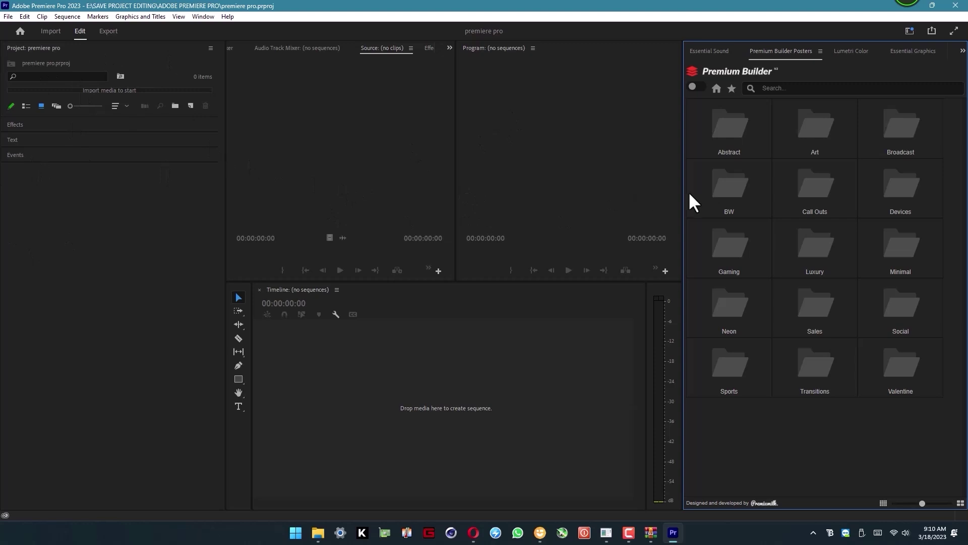
pyautogui.click(814, 128)
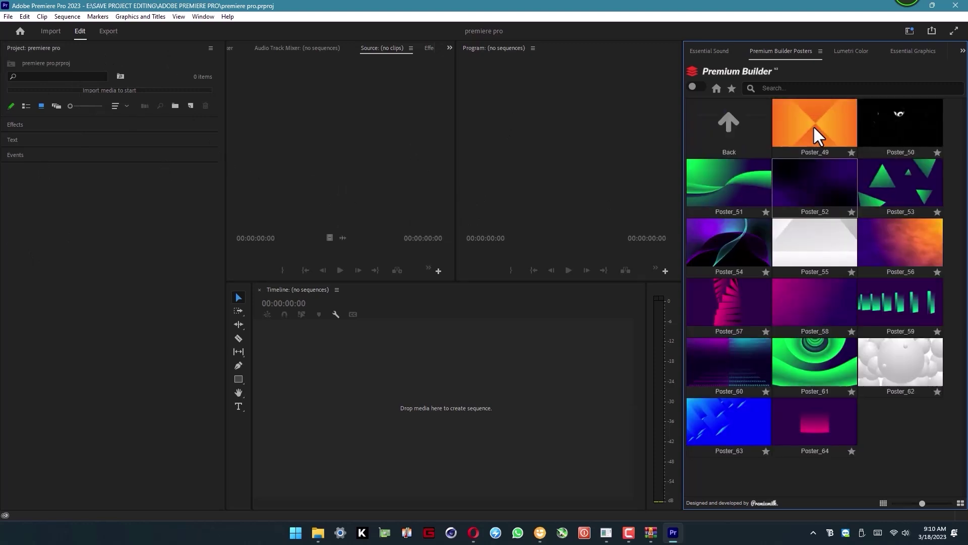
pyautogui.click(728, 128)
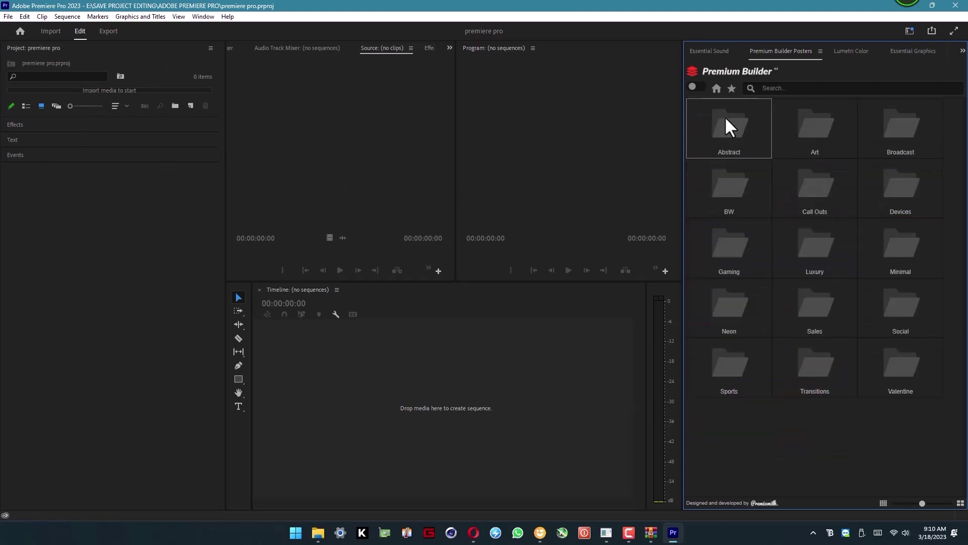
pyautogui.click(895, 138)
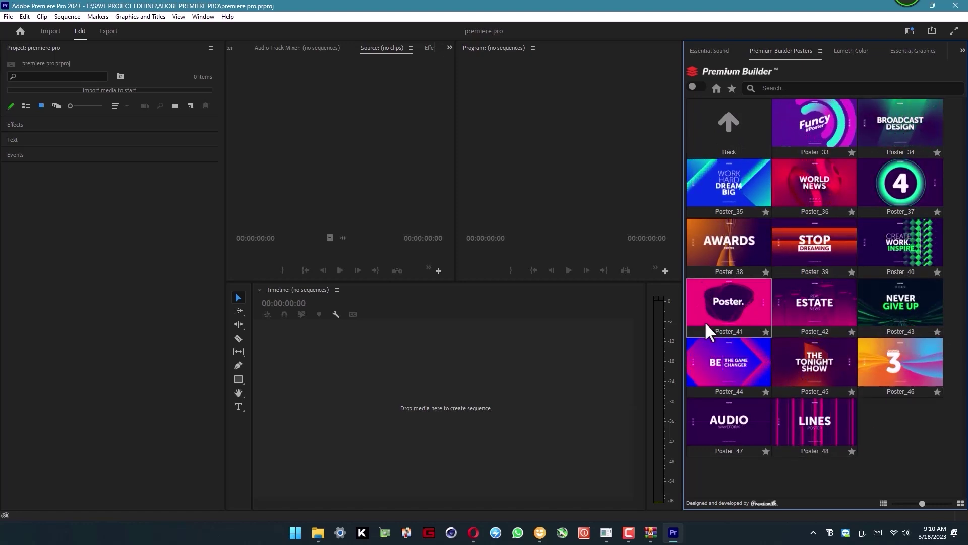
pyautogui.click(728, 130)
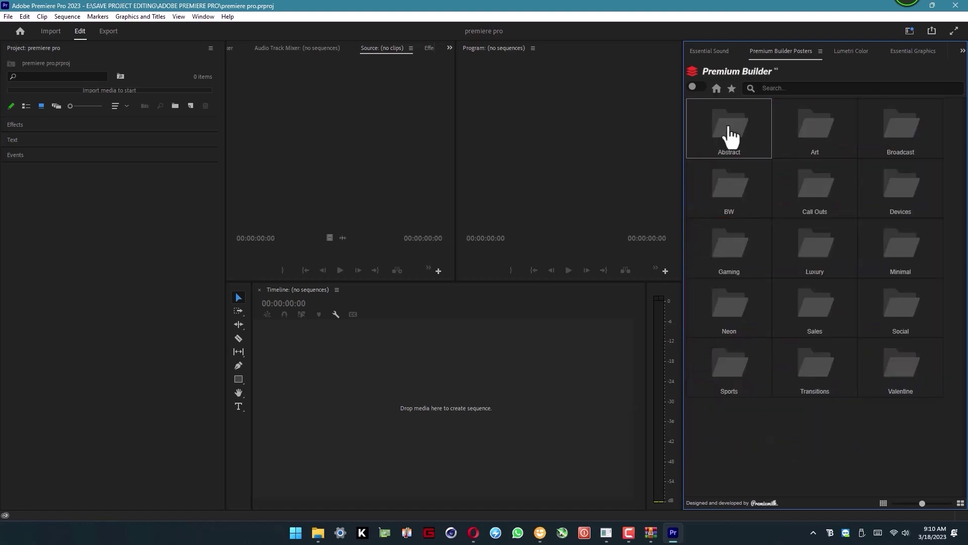
pyautogui.click(813, 315)
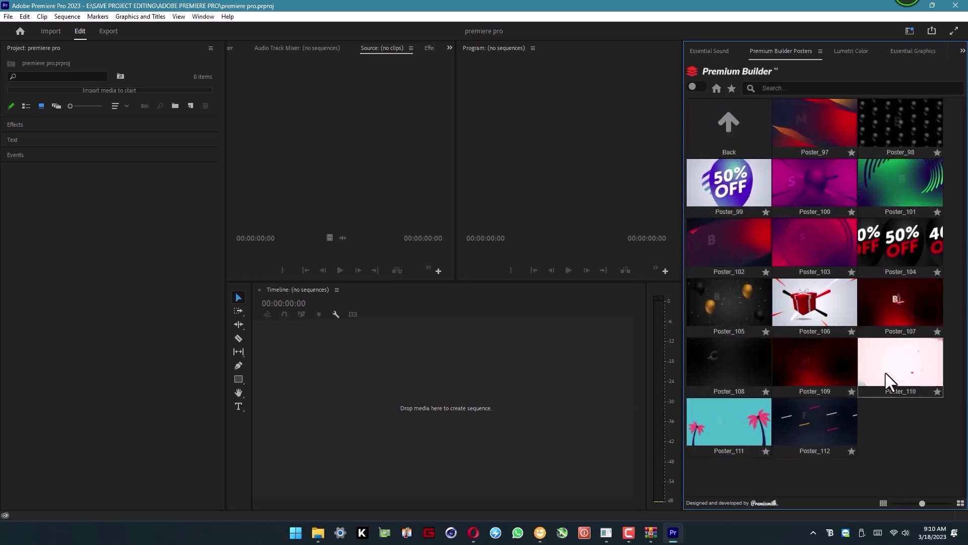
# Dismiss the No active sequence notice and open the Broadcast poster category
pyautogui.click(809, 426)
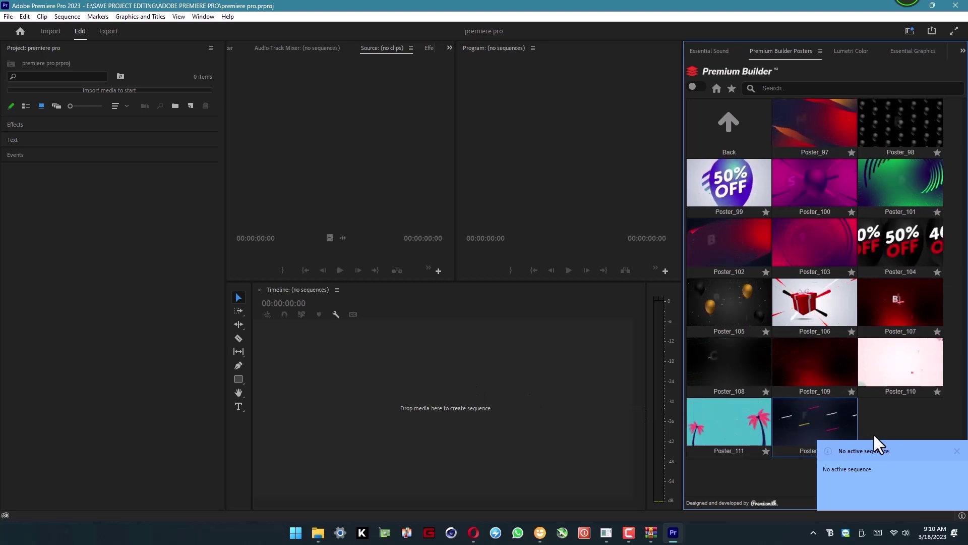
pyautogui.click(957, 450)
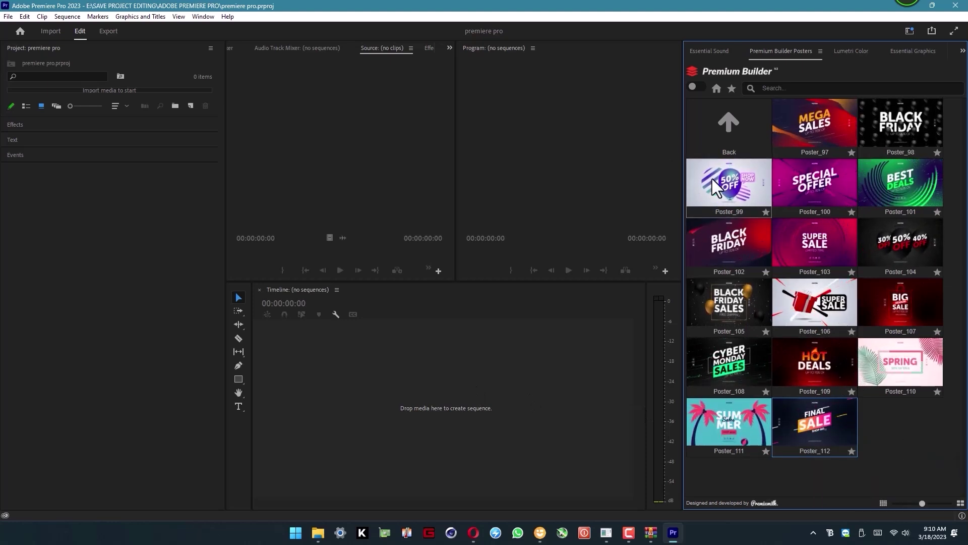
pyautogui.click(727, 126)
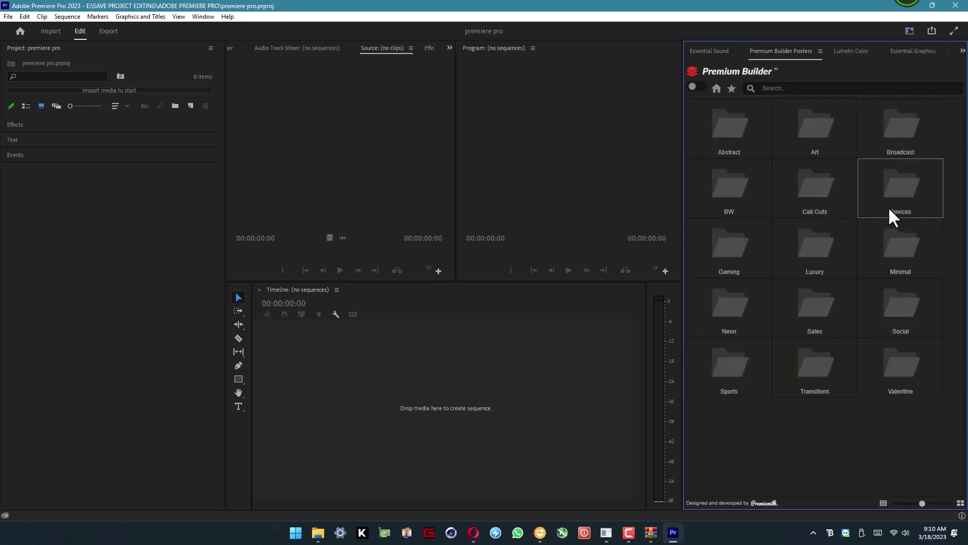
pyautogui.click(898, 141)
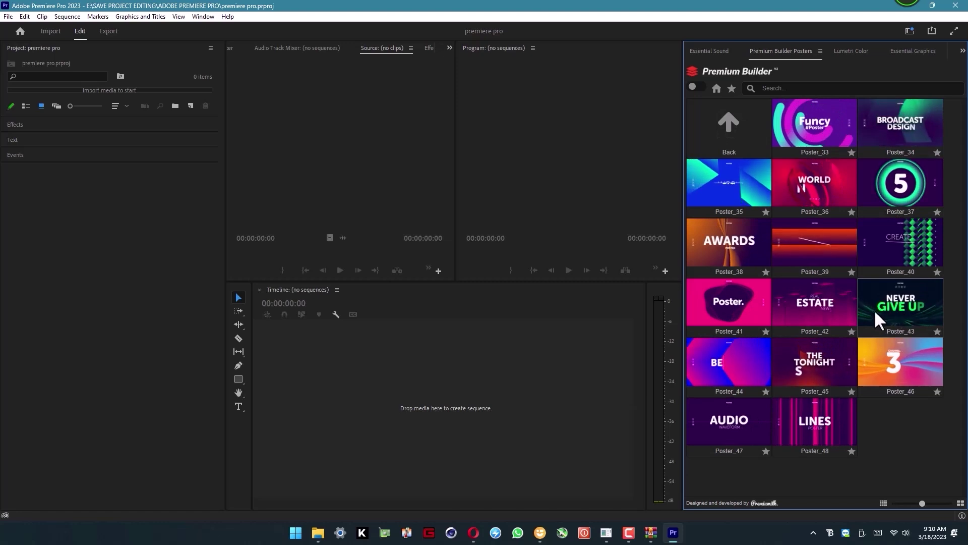
pyautogui.click(483, 410)
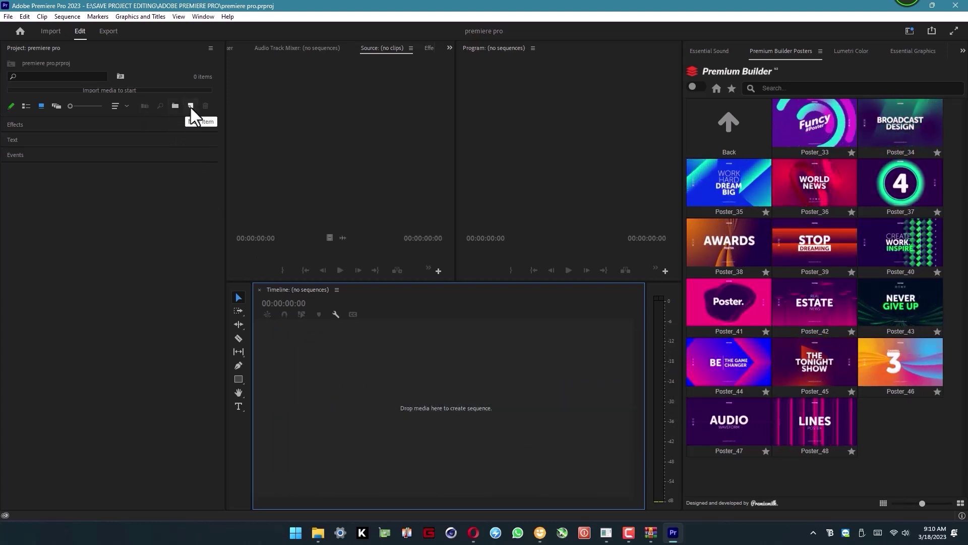
# Create Sequence 01 from the DSLR 1080p30 preset via New Item > Sequence
pyautogui.click(190, 106)
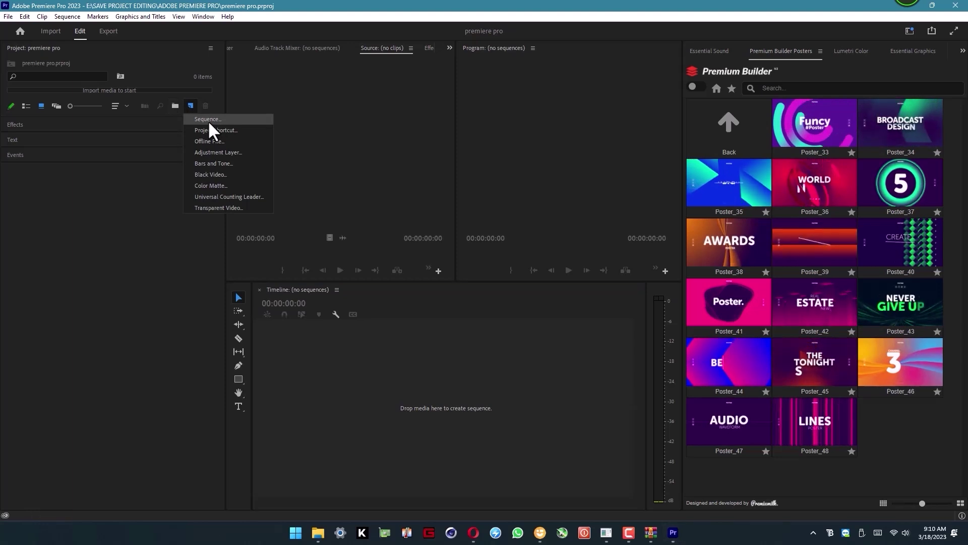
pyautogui.click(208, 120)
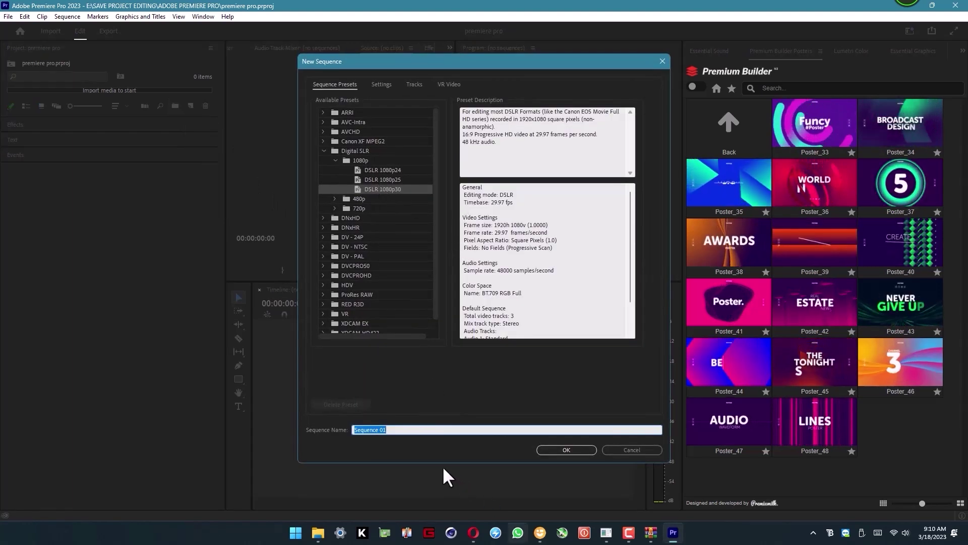
pyautogui.click(564, 449)
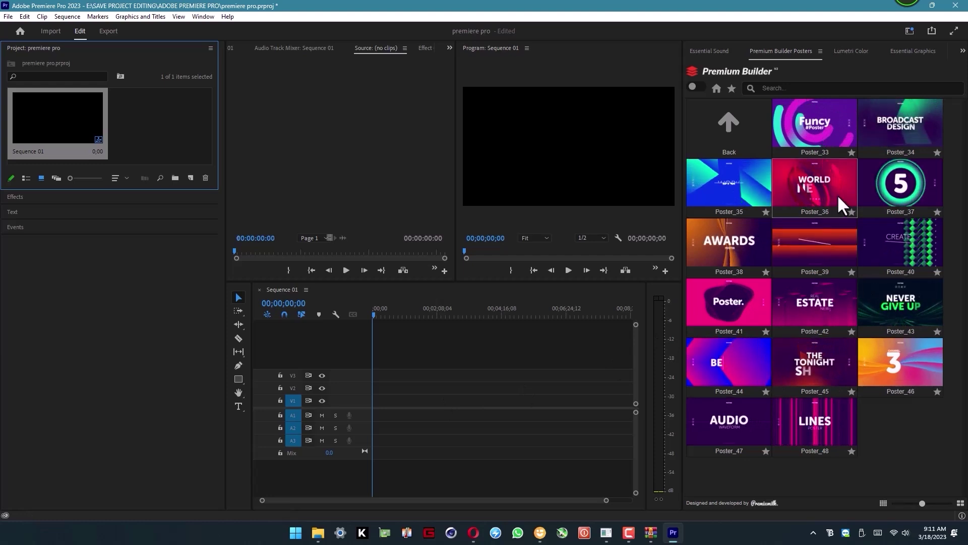
# Add the World News Poster_36 to the timeline and set it to frame size
pyautogui.click(805, 190)
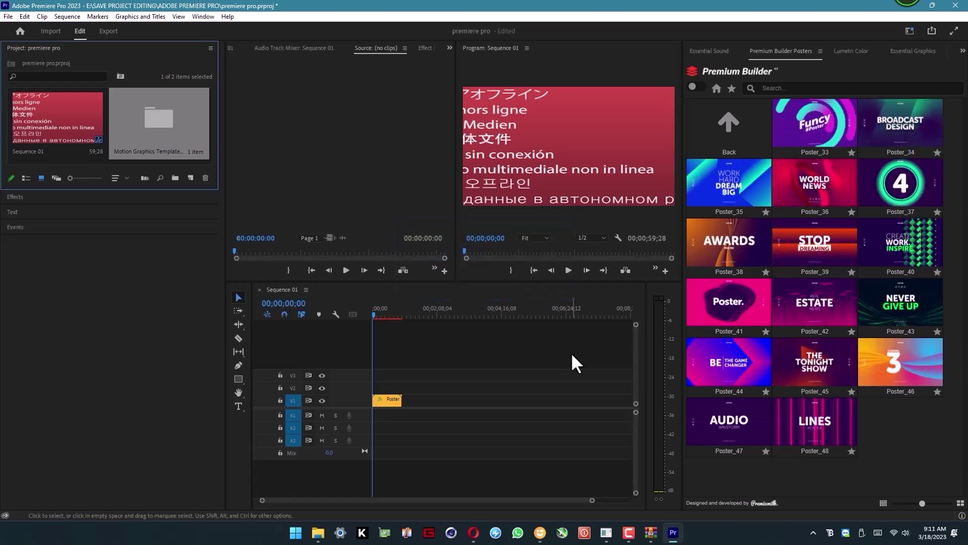
pyautogui.click(387, 400)
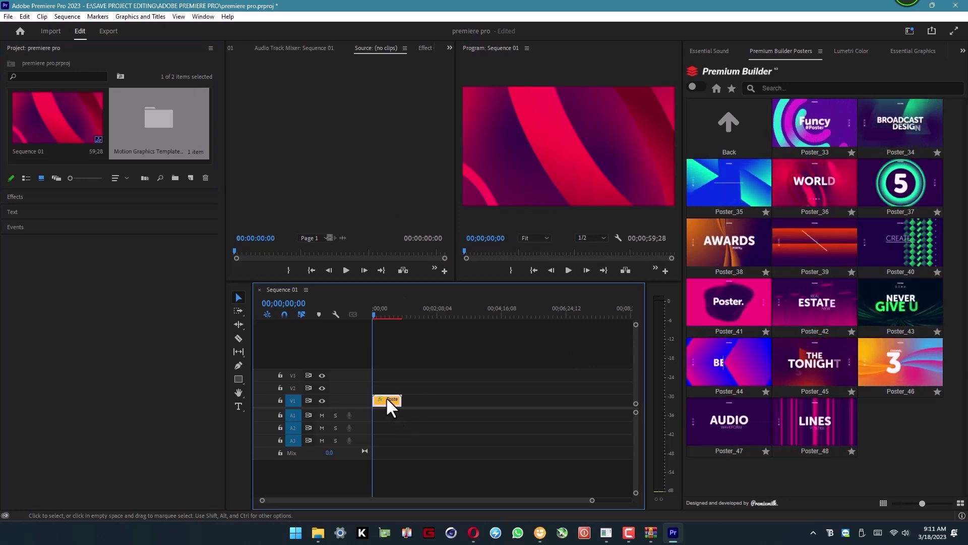
pyautogui.rightClick(386, 399)
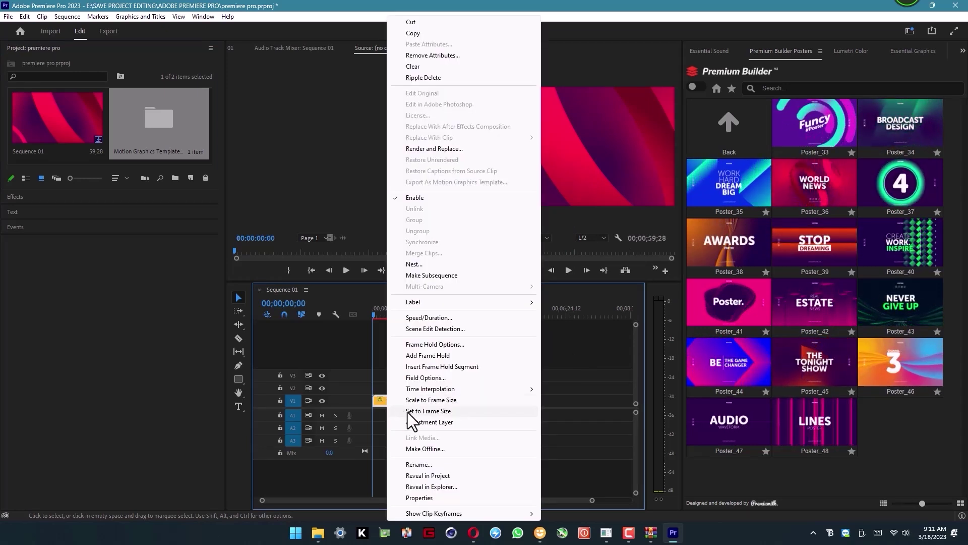
pyautogui.click(408, 411)
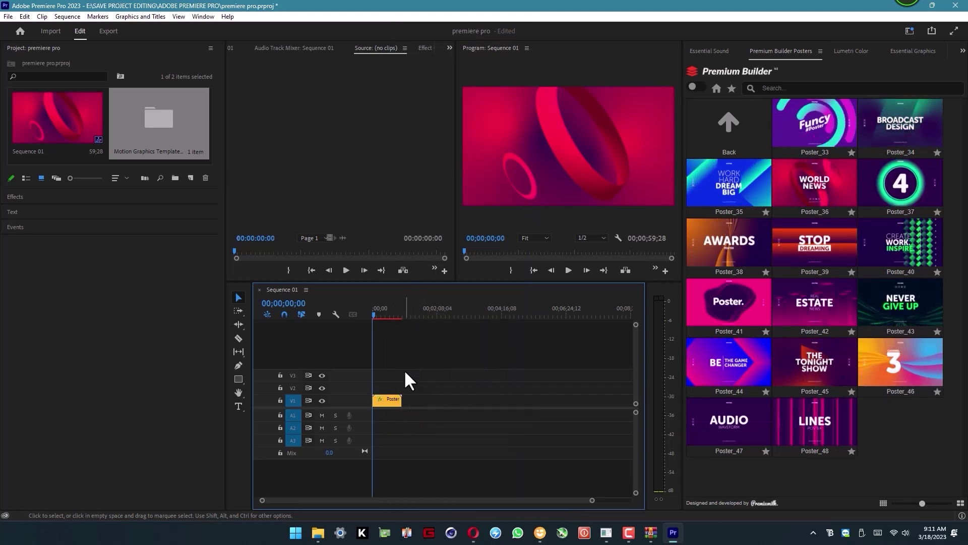
# Zoom the timeline in on the poster and play back its animation
pyautogui.press('=')
pyautogui.press('space')
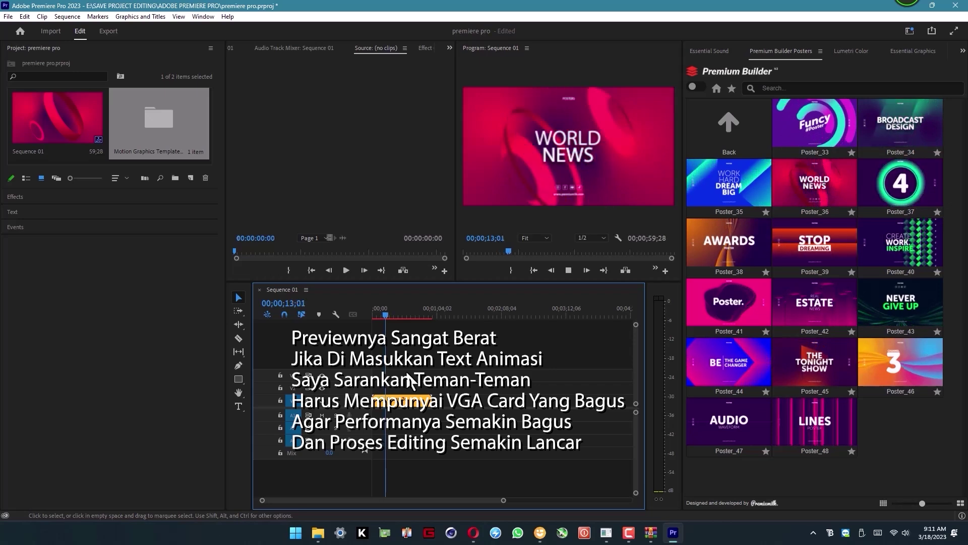
pyautogui.press('space')
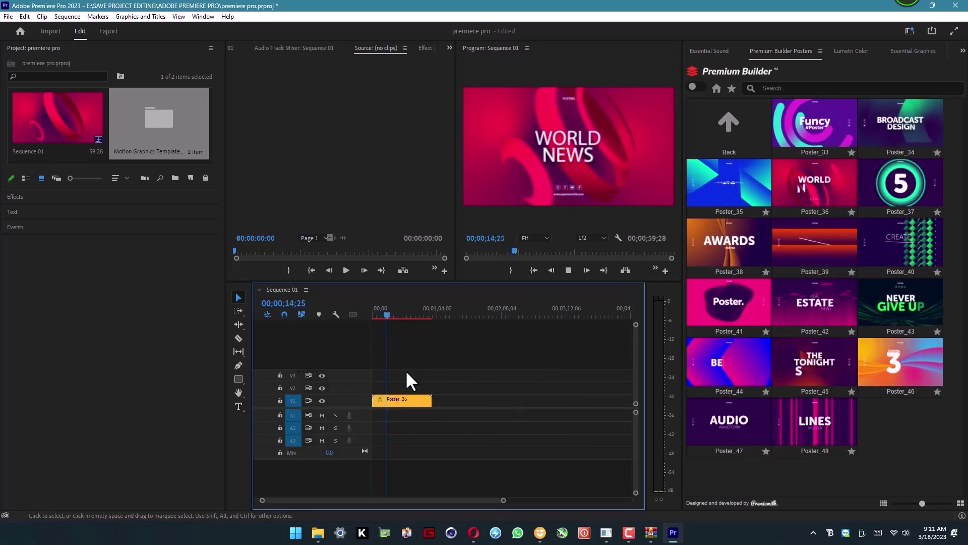
pyautogui.click(399, 403)
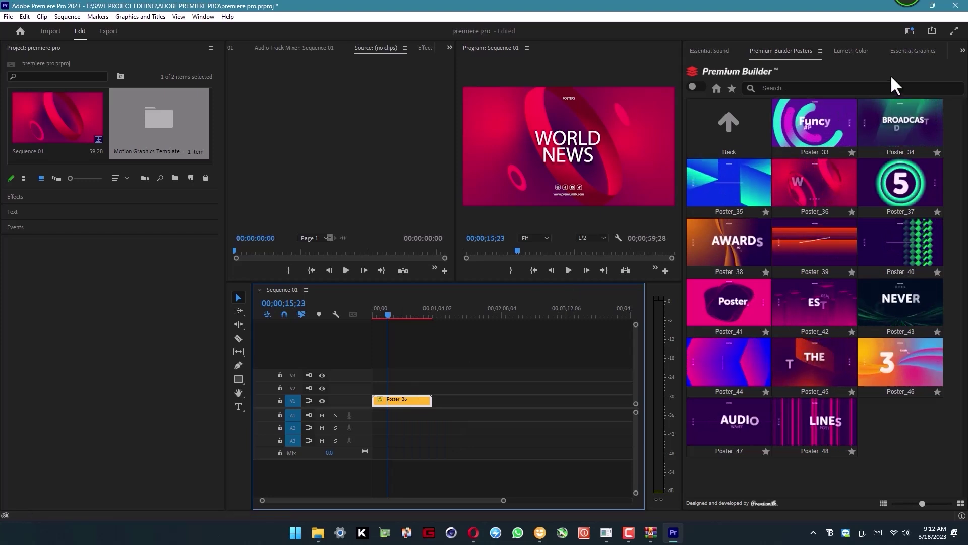
# Replace 'world' with 'INI ILMU' in the Essential Graphics Source Text field
pyautogui.click(927, 51)
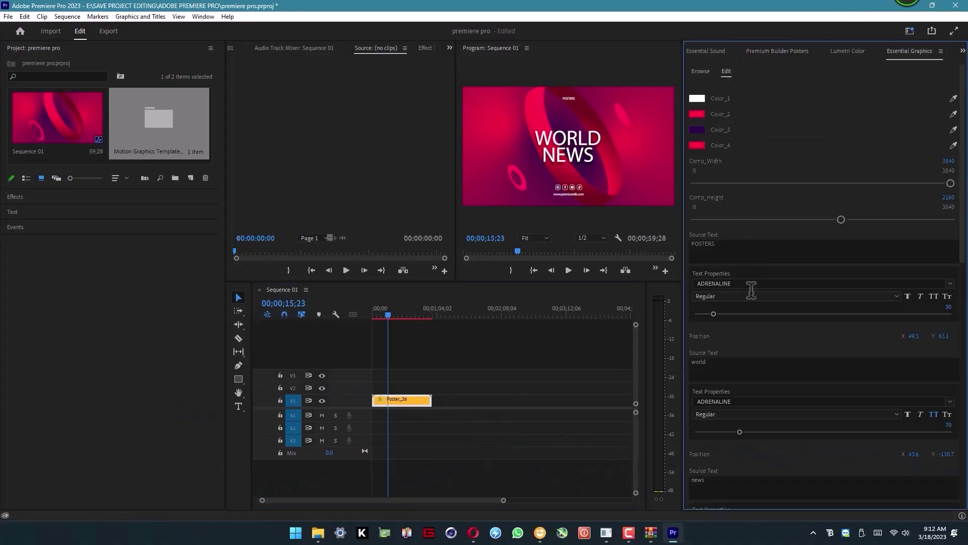
pyautogui.doubleClick(710, 362)
pyautogui.write('INI ILMU')
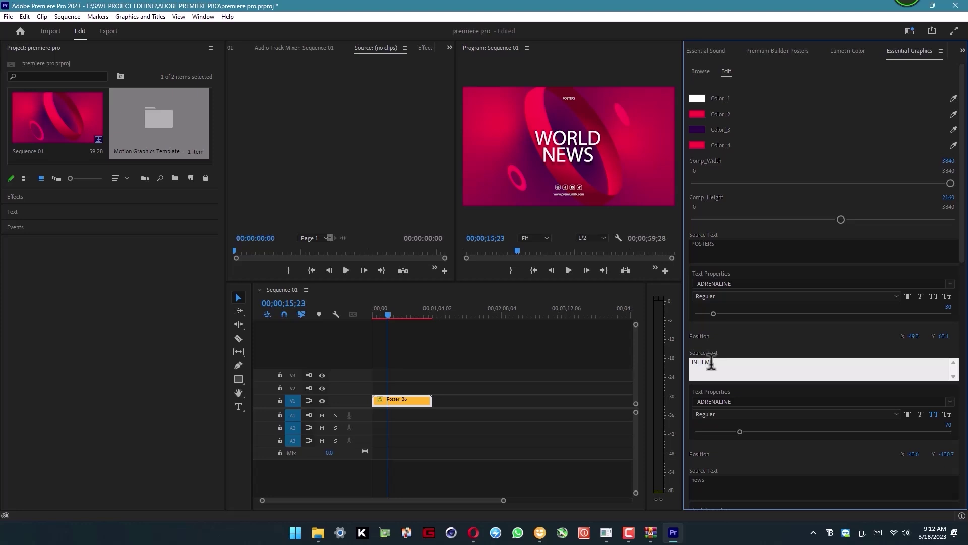
pyautogui.click(706, 487)
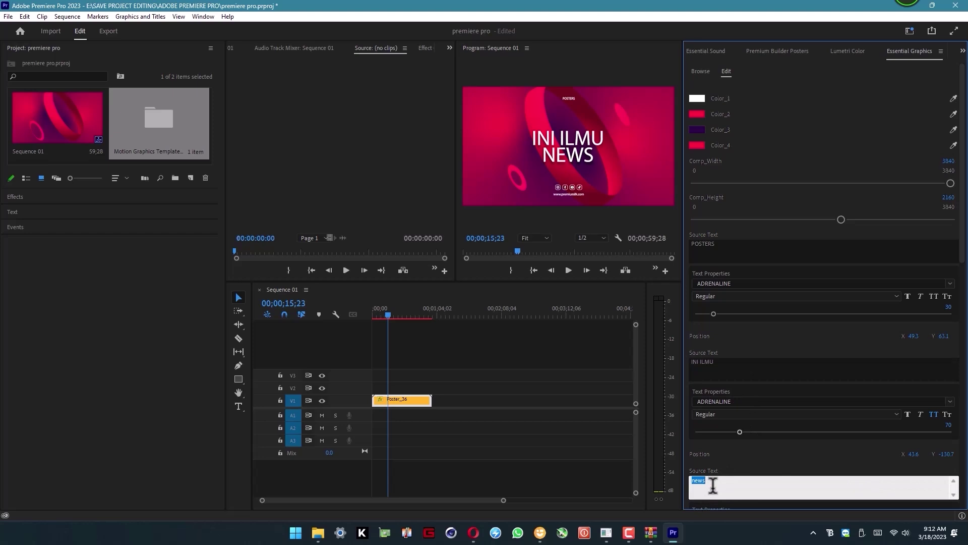
pyautogui.click(439, 389)
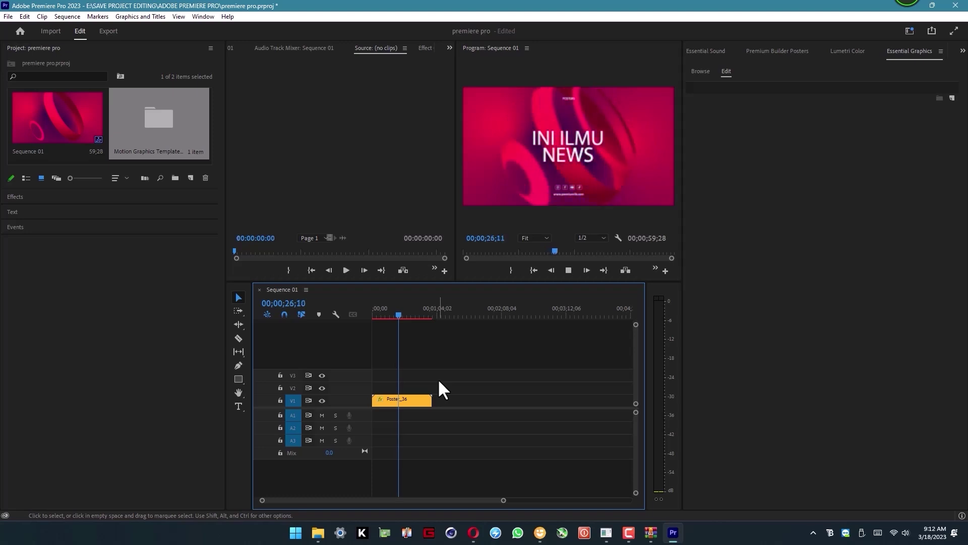
# Stop playback, save the project, and check the audio and Premium Builder panels
pyautogui.press('space')
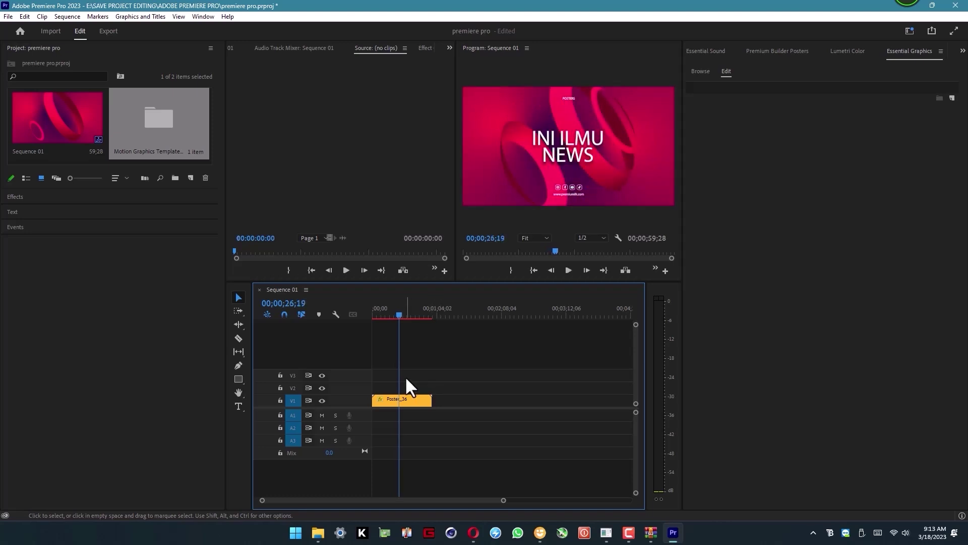
pyautogui.hotkey('ctrl', 's')
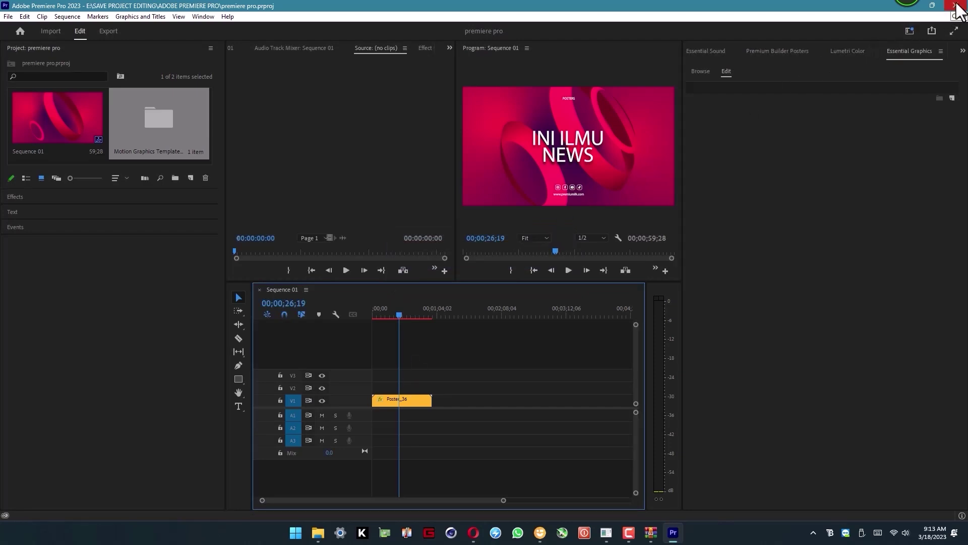
pyautogui.click(707, 49)
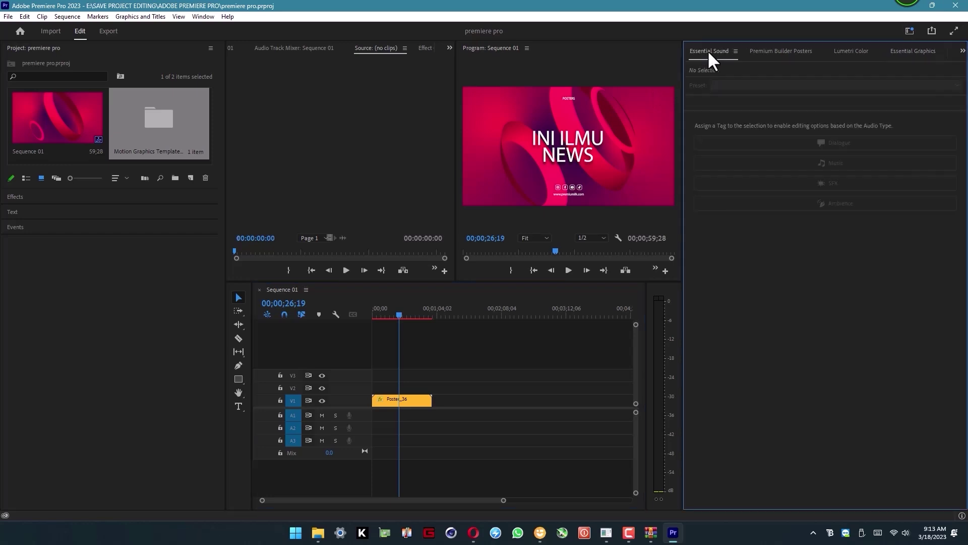
pyautogui.click(762, 49)
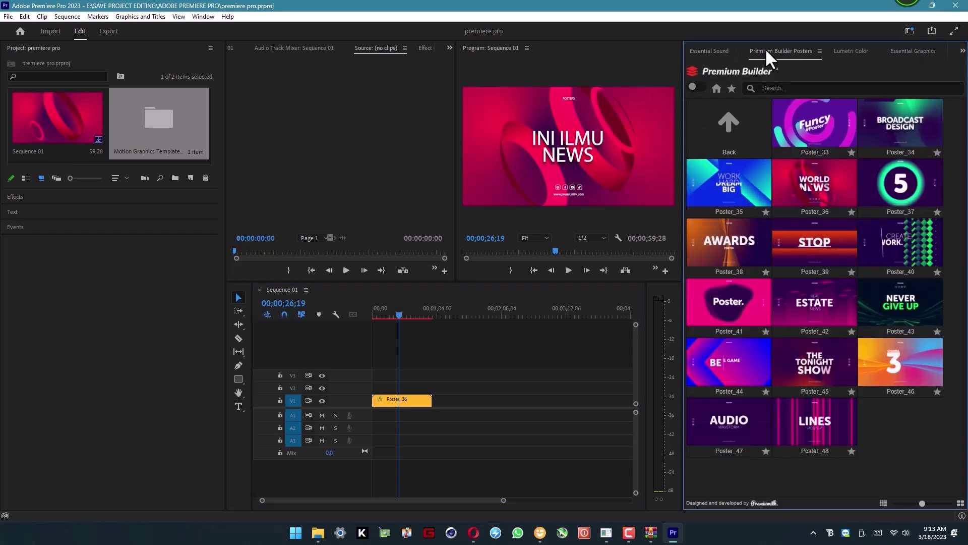
# Show the Lumetri Color panel and scroll through its controls
pyautogui.click(847, 51)
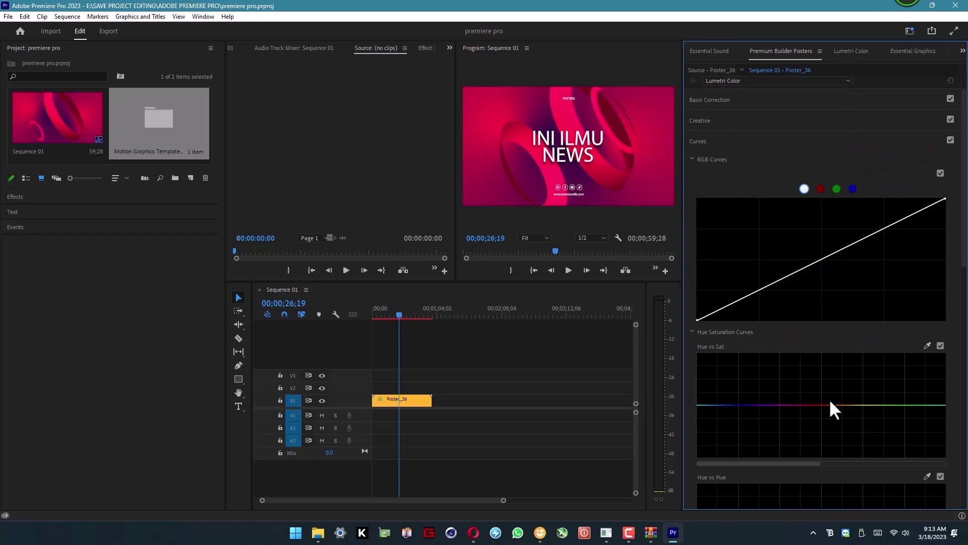
pyautogui.scroll(-3, 799, 362)
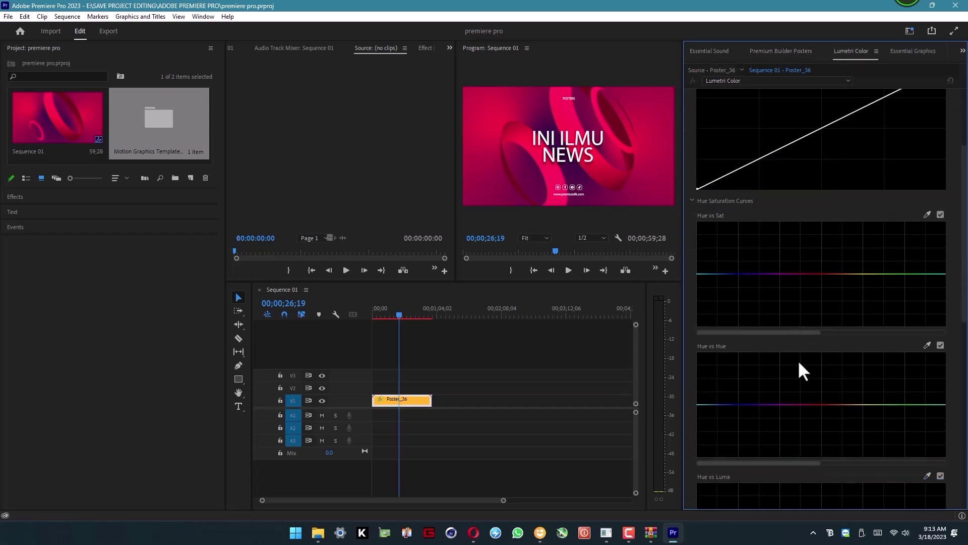
pyautogui.scroll(-2, 799, 362)
pyautogui.scroll(-1, 799, 362)
pyautogui.scroll(-1, 800, 362)
pyautogui.scroll(-1, 799, 362)
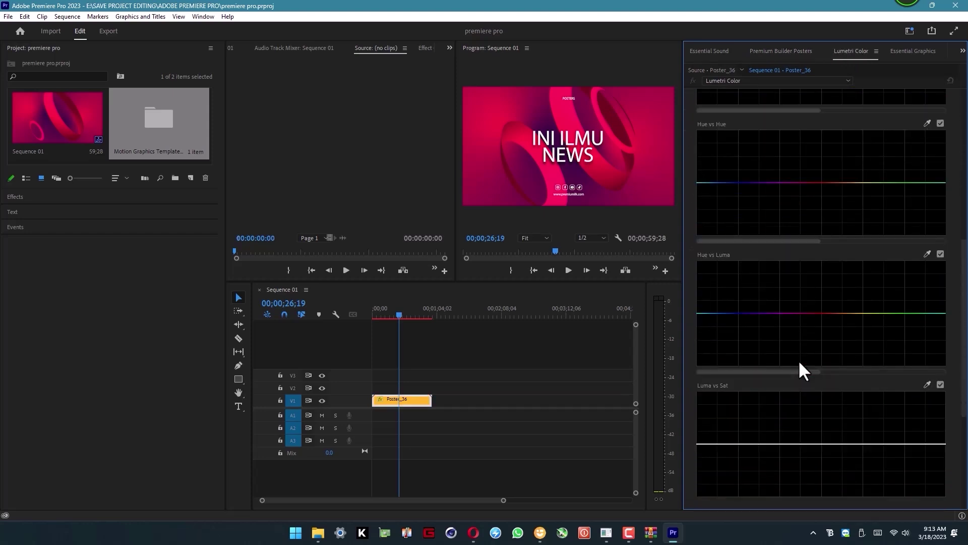
pyautogui.scroll(-1, 799, 362)
pyautogui.scroll(-1, 799, 362)
pyautogui.scroll(-1, 799, 362)
pyautogui.scroll(-1, 799, 362)
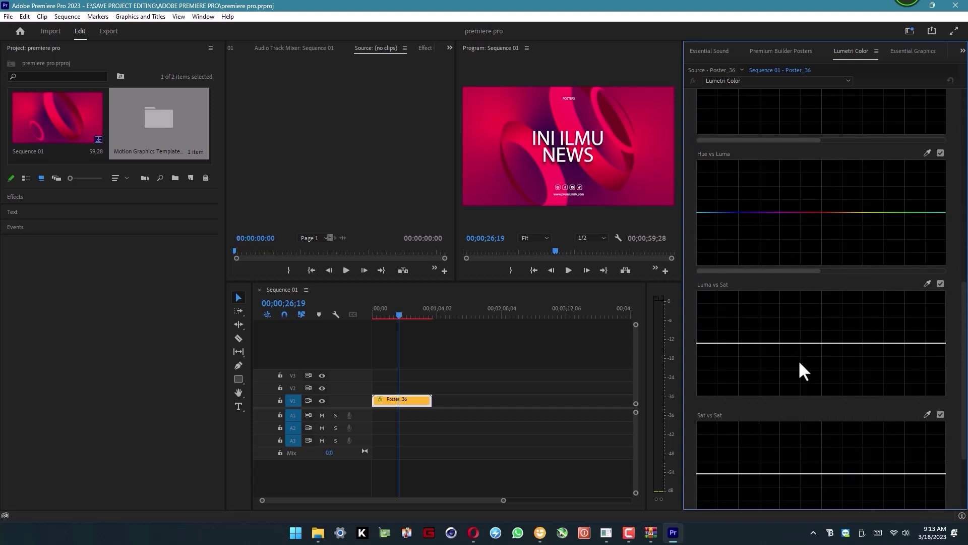
pyautogui.scroll(2, 798, 359)
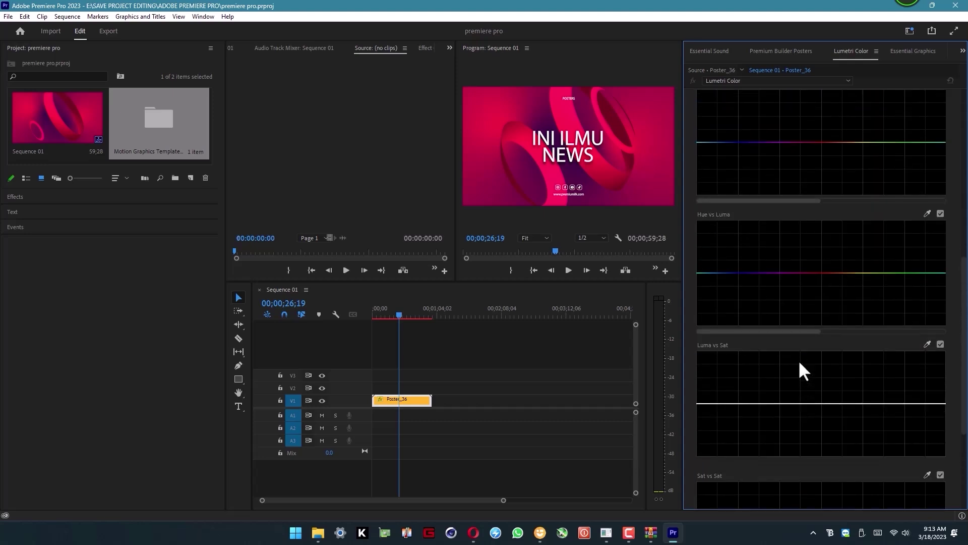
pyautogui.scroll(1, 799, 362)
pyautogui.scroll(1, 799, 362)
pyautogui.scroll(1, 800, 362)
pyautogui.scroll(1, 799, 362)
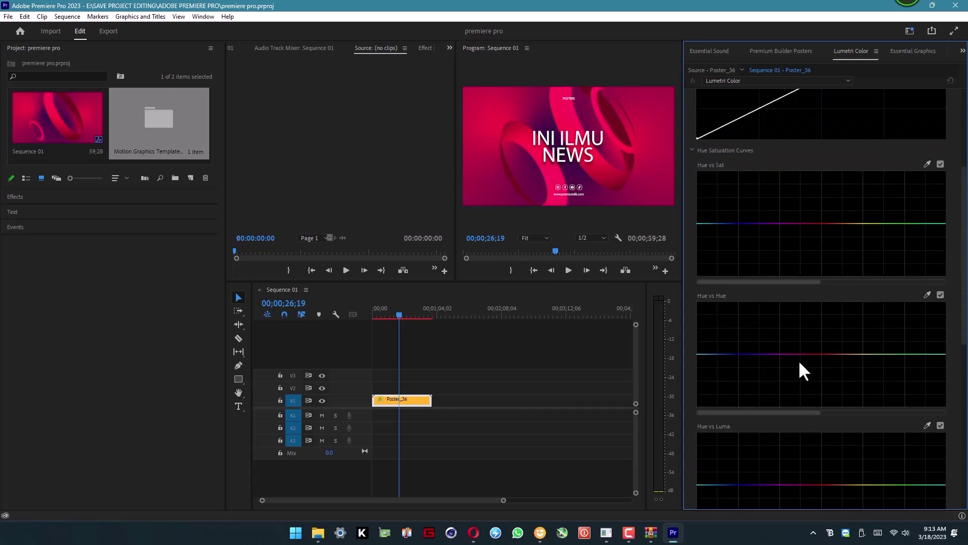
pyautogui.scroll(1, 800, 363)
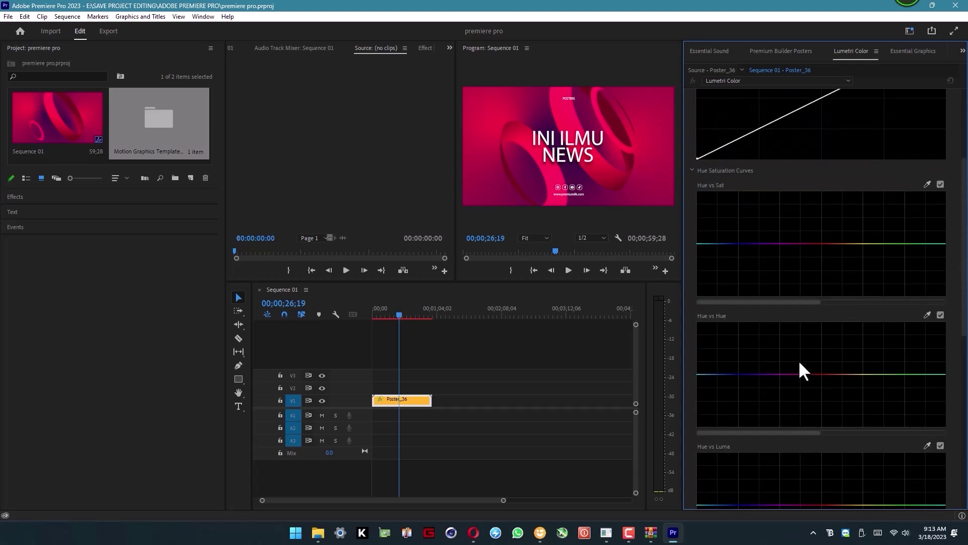
# Open the Essential Graphics panel's Browse view from the hidden-panels menu
pyautogui.click(963, 51)
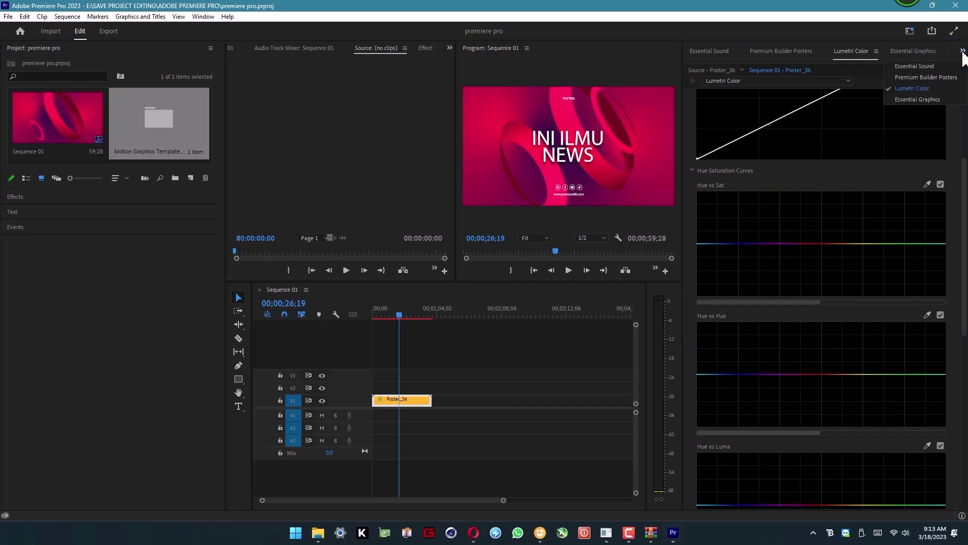
pyautogui.click(921, 98)
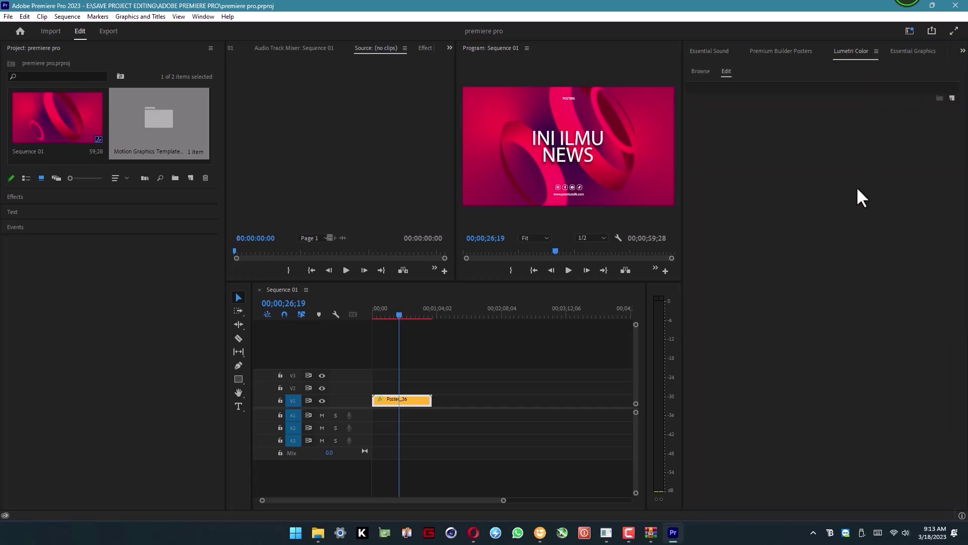
pyautogui.click(695, 75)
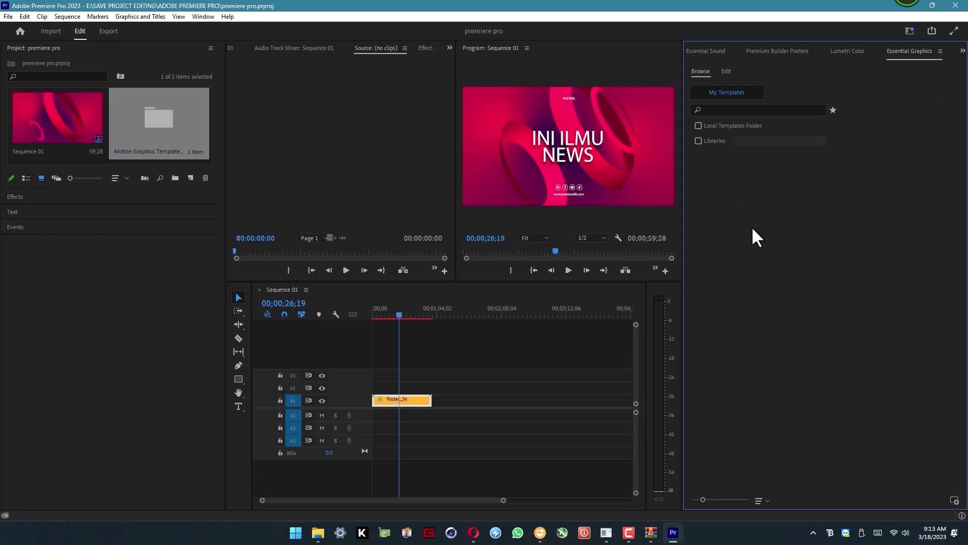